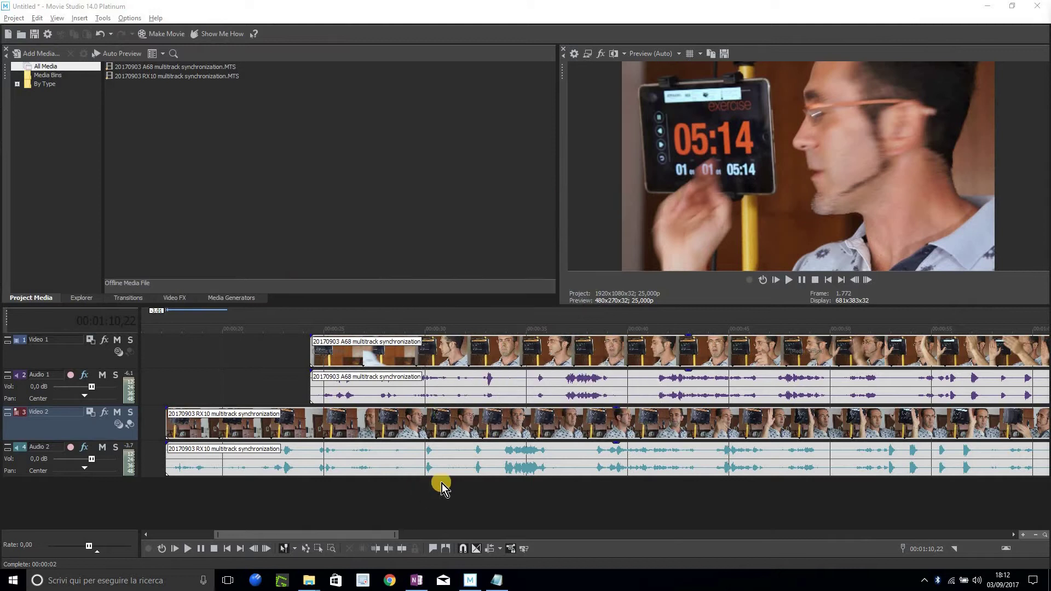
- Compare the camera angles at 00:00:31 and 00:01:17, hiding and restoring the A68 video
left_click(445, 352)
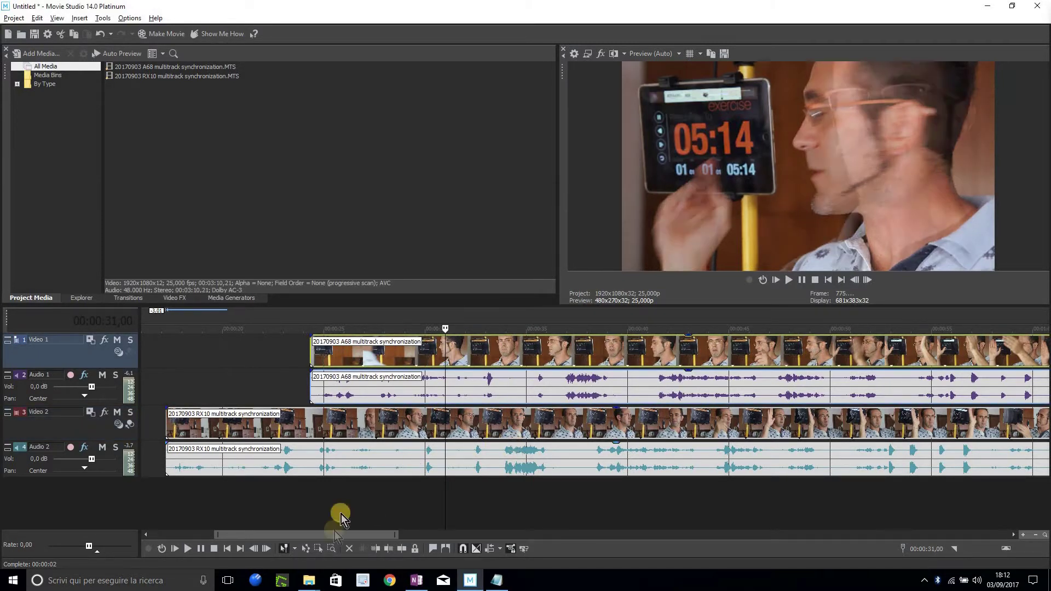
left_click_drag(333, 535, 432, 532)
left_click_drag(511, 527, 589, 531)
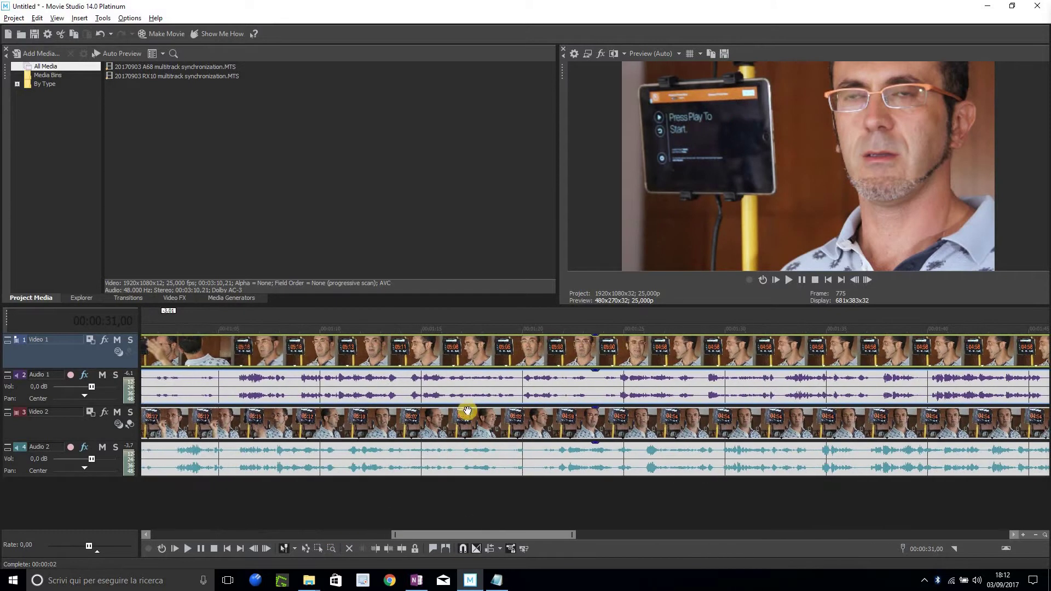
left_click(481, 352)
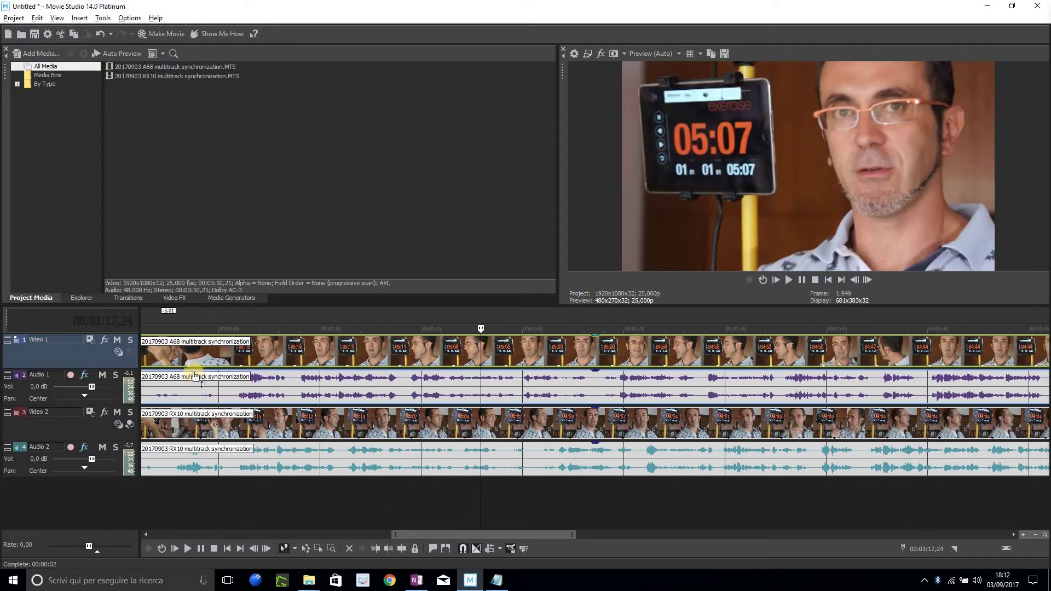
left_click(115, 340)
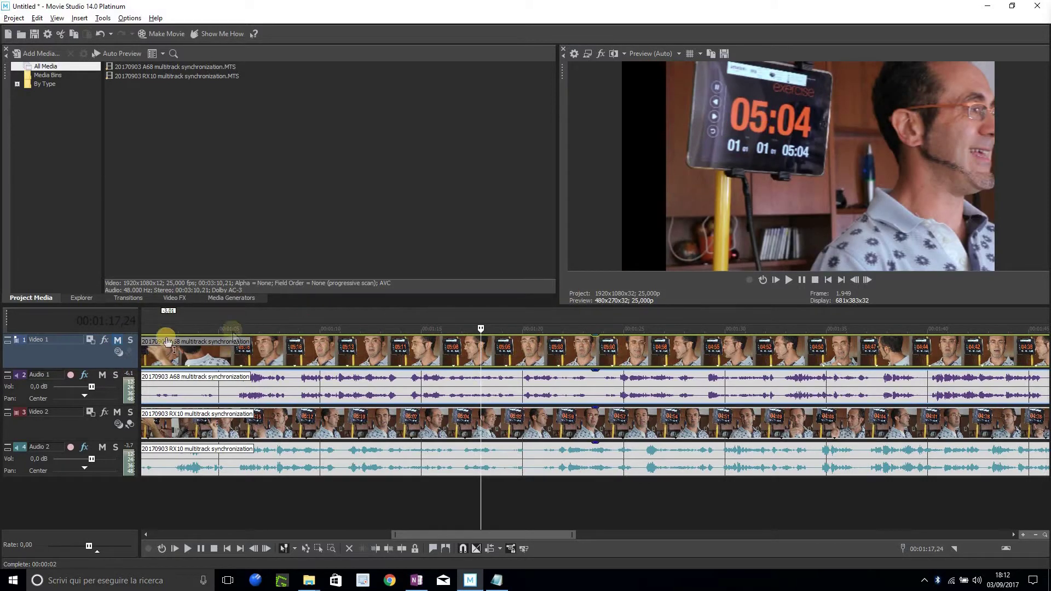
left_click(116, 341)
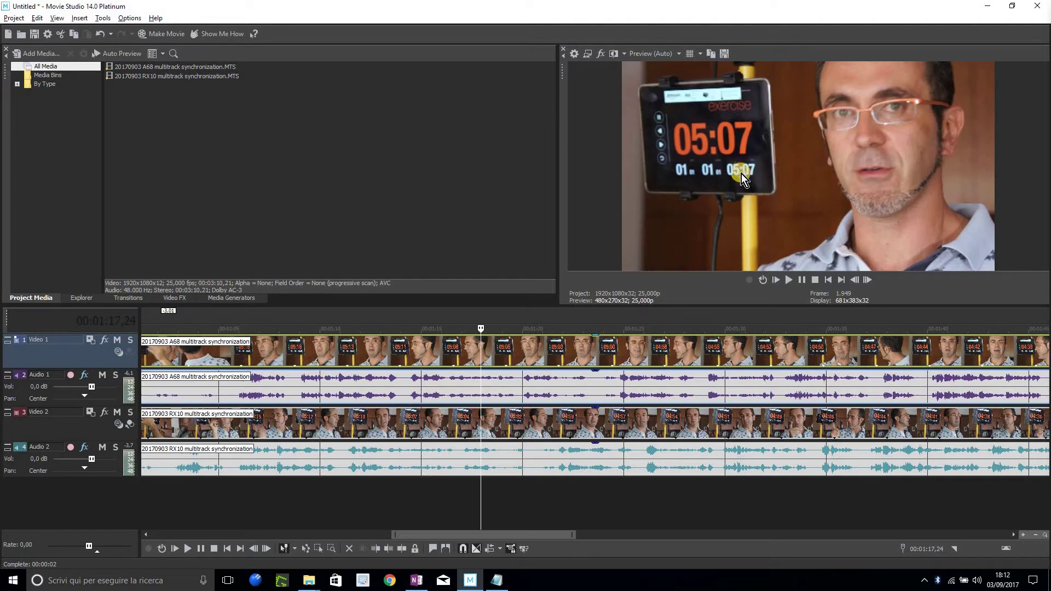
left_click_drag(547, 534, 389, 541)
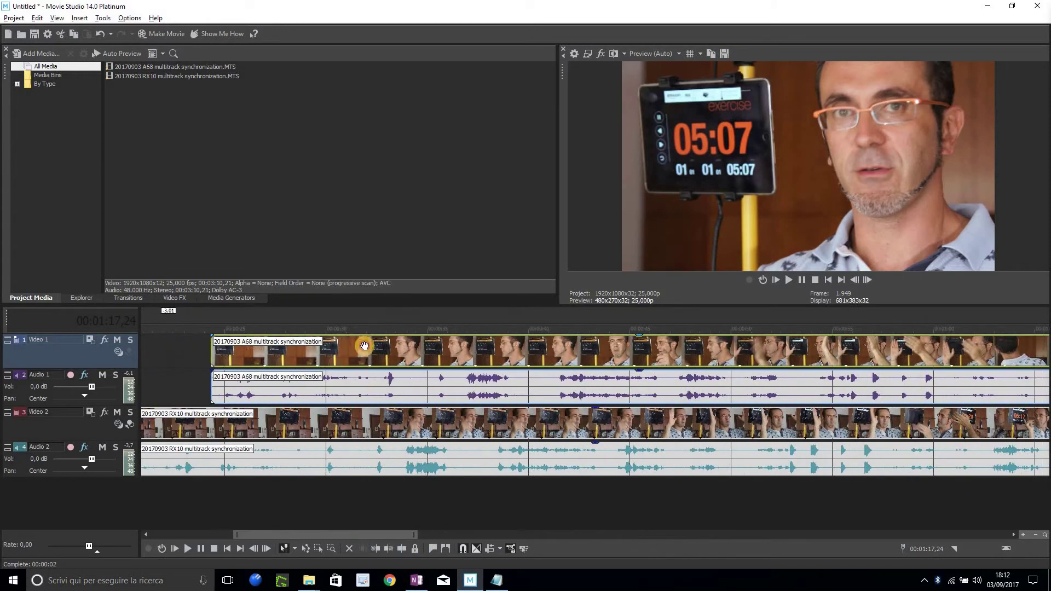
- Use Video Event Pan/Crop at 00:00:31,23 to enlarge the A68 frame into an inset and delete its keyframe
left_click(365, 347)
right_click(365, 347)
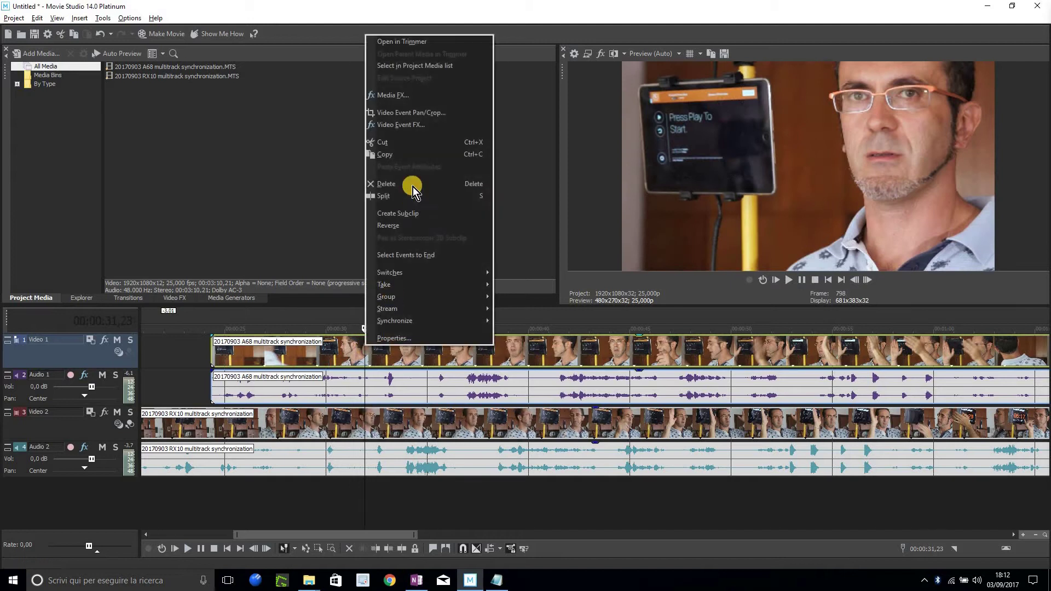
left_click(412, 122)
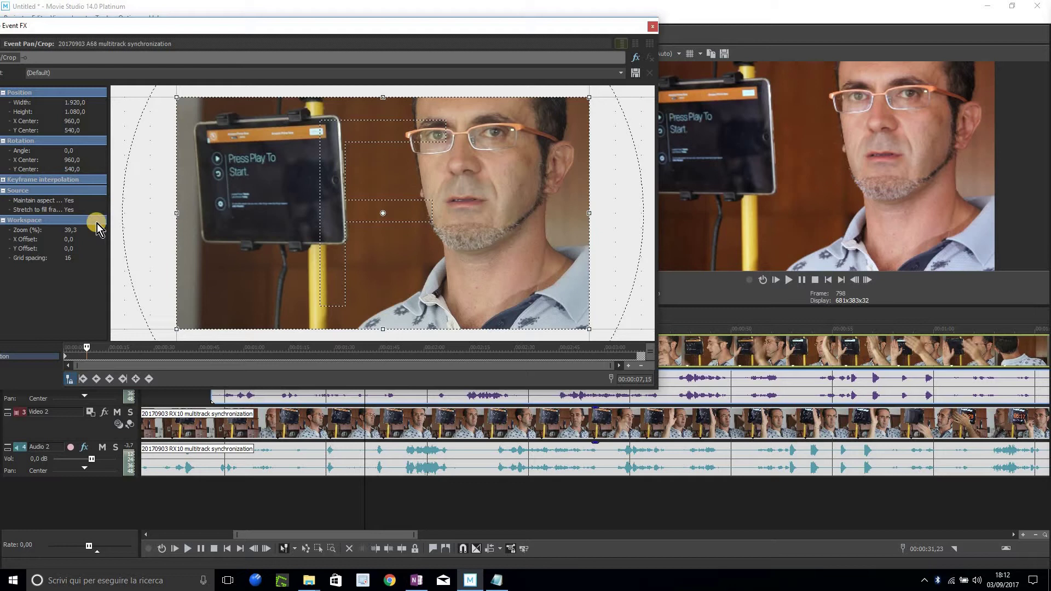
left_click(94, 230)
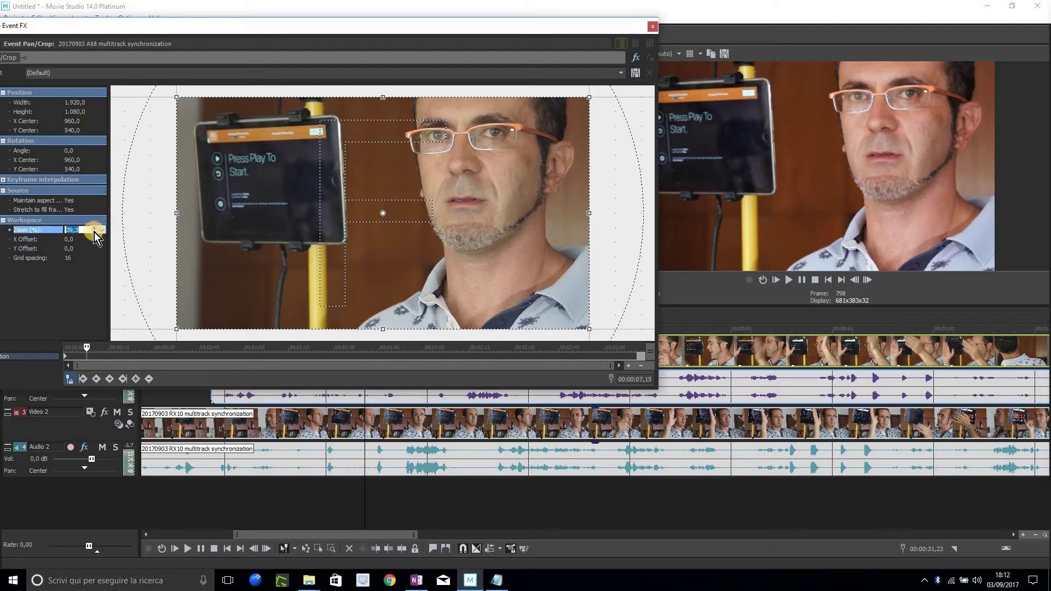
scroll(94, 232, "down", 9)
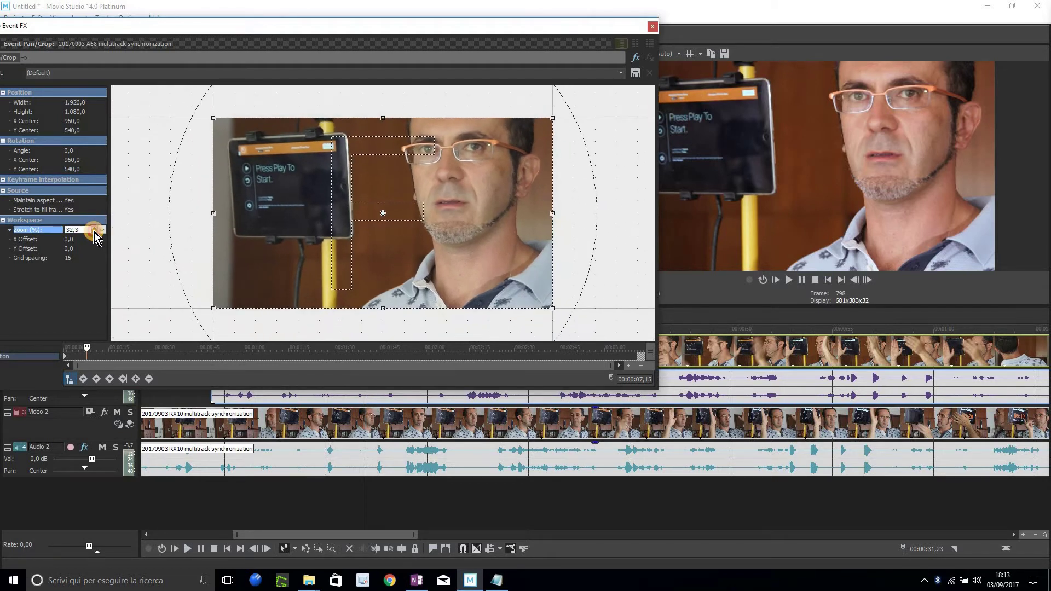
scroll(94, 232, "down", 3)
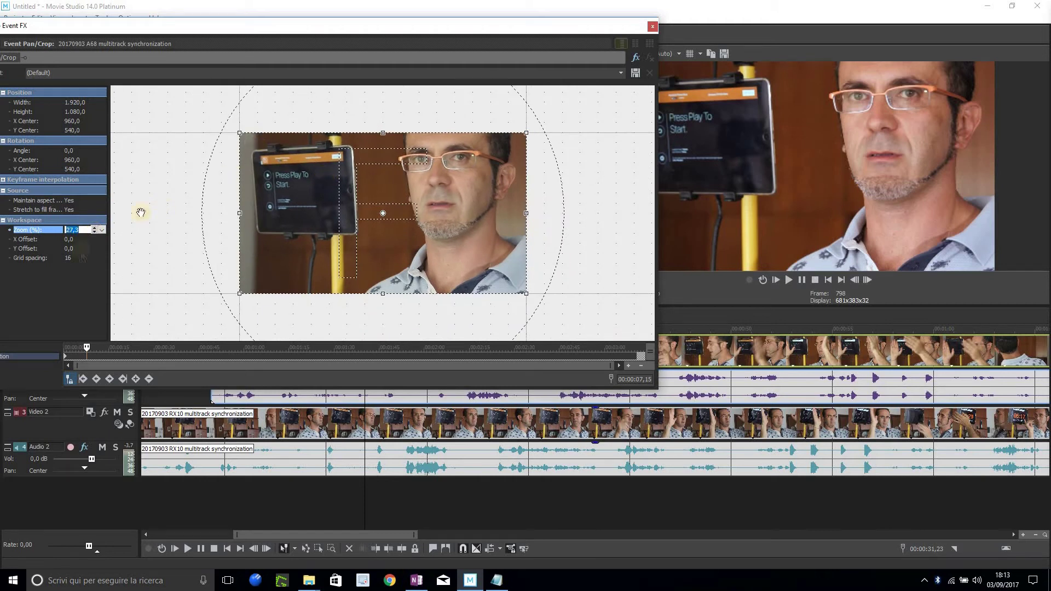
scroll(94, 234, "down", 6)
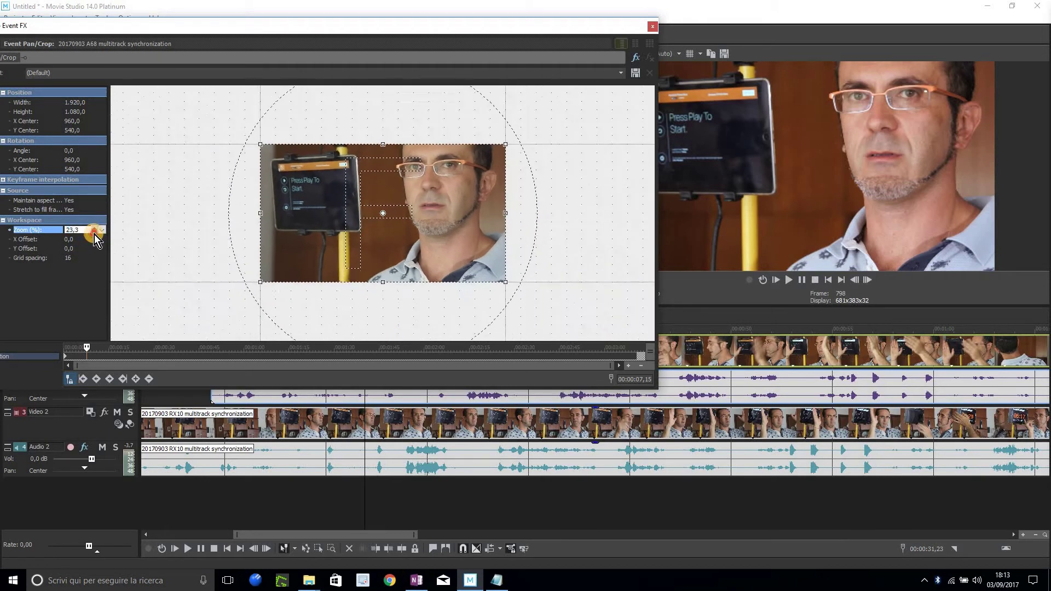
left_click_drag(275, 150, 20, 5)
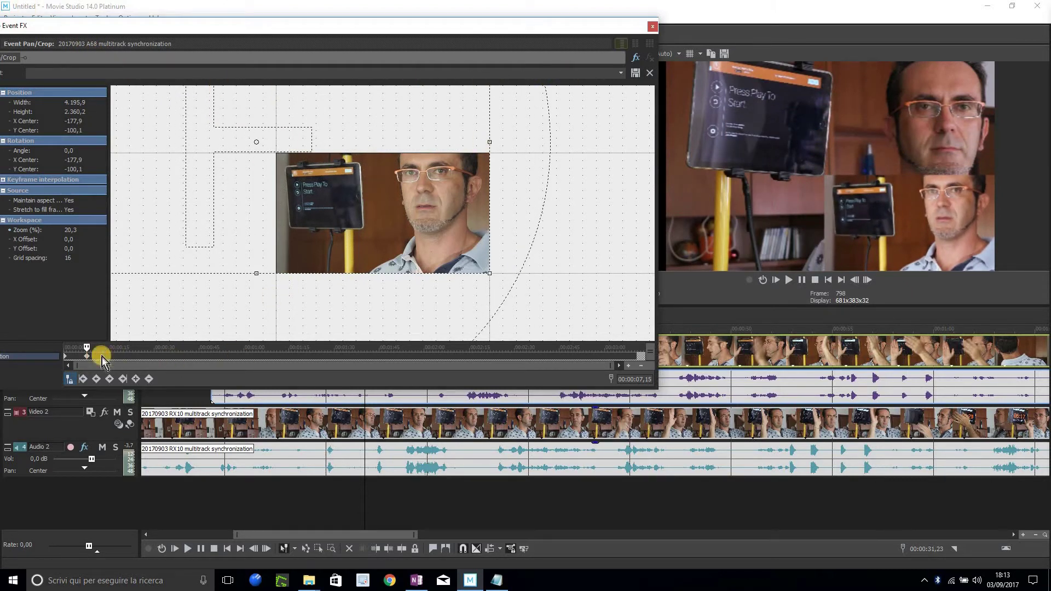
right_click(67, 358)
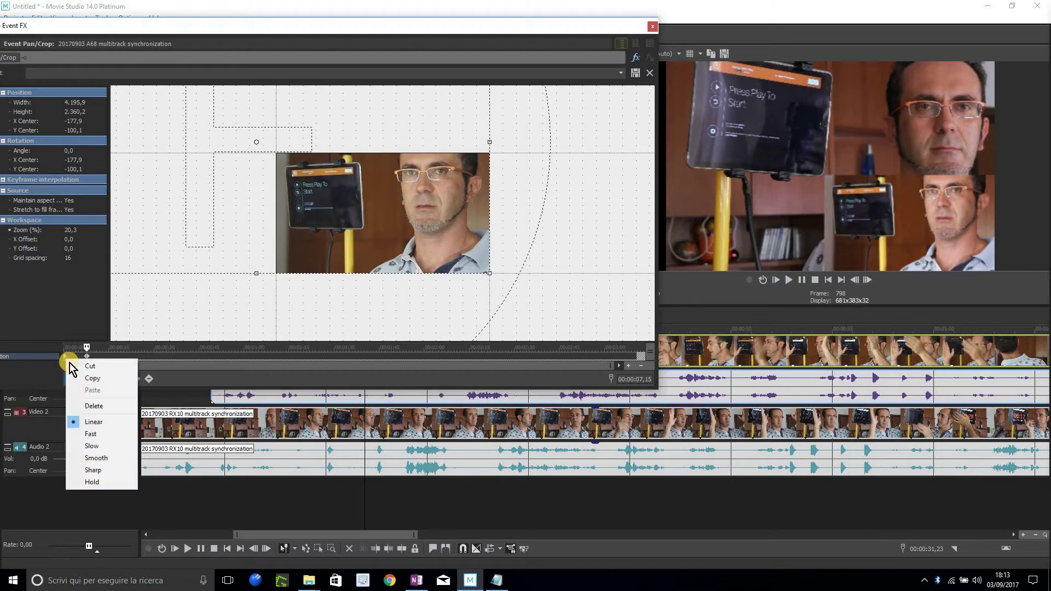
left_click(81, 407)
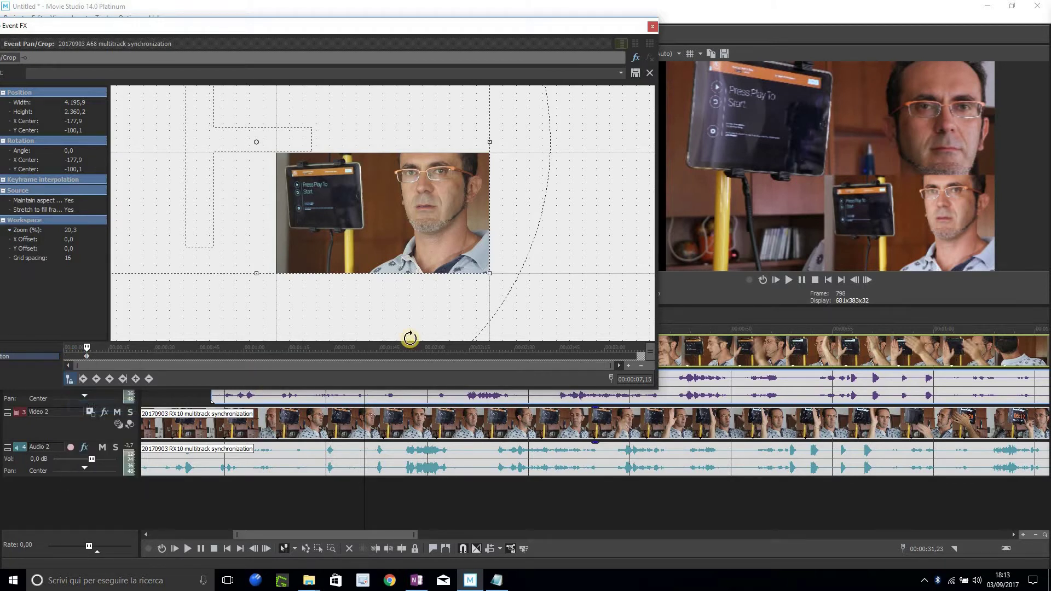
left_click(652, 27)
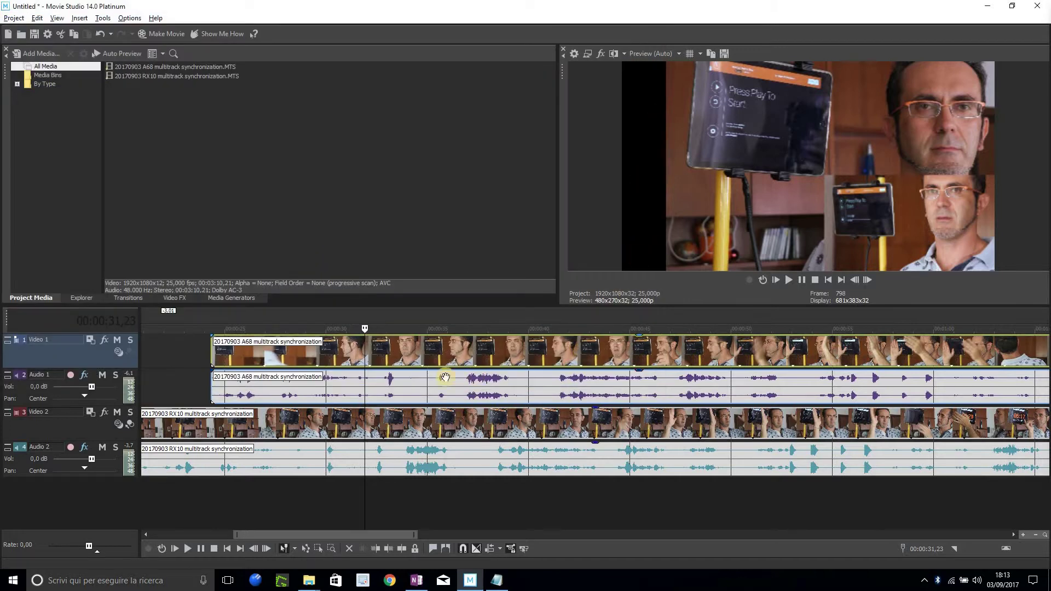
- Select the A68 and RX10 audio and video events and run Multicamera > Synchronize Audio to Align Events
left_click(381, 355)
left_click(340, 392)
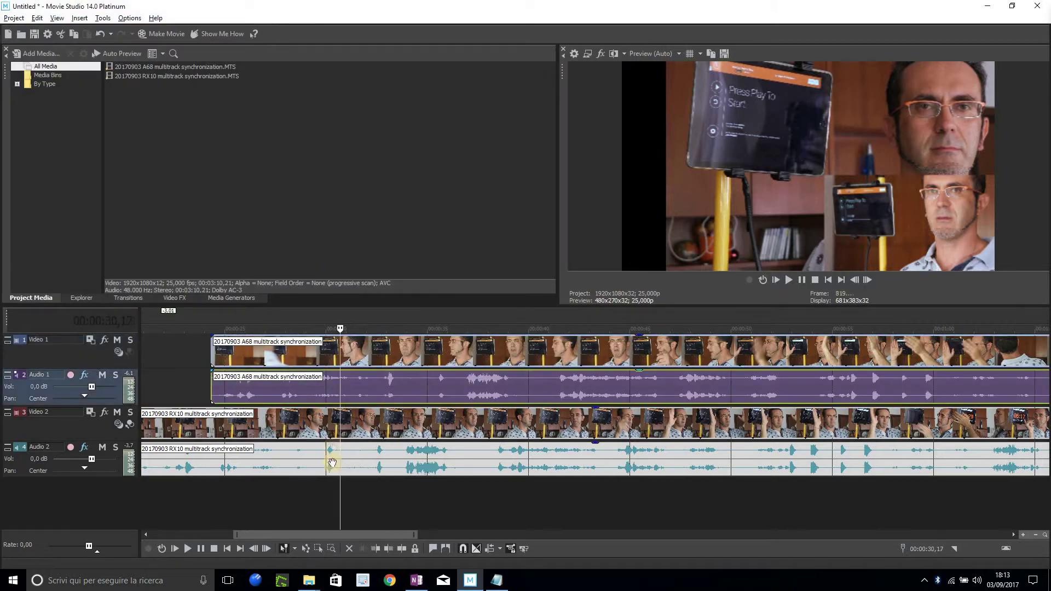
left_click(330, 461, "ctrl")
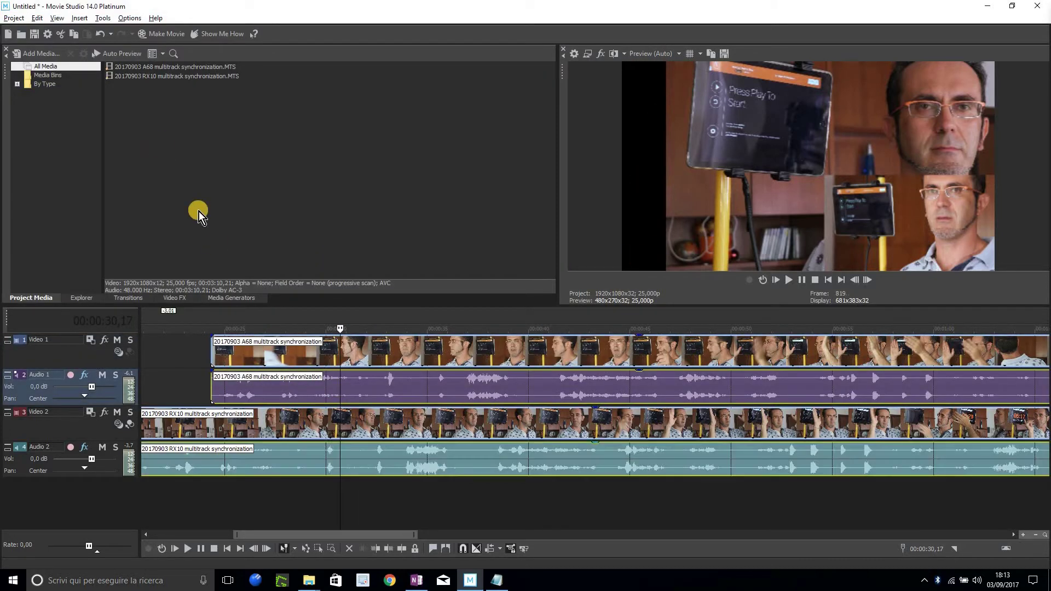
left_click(102, 19)
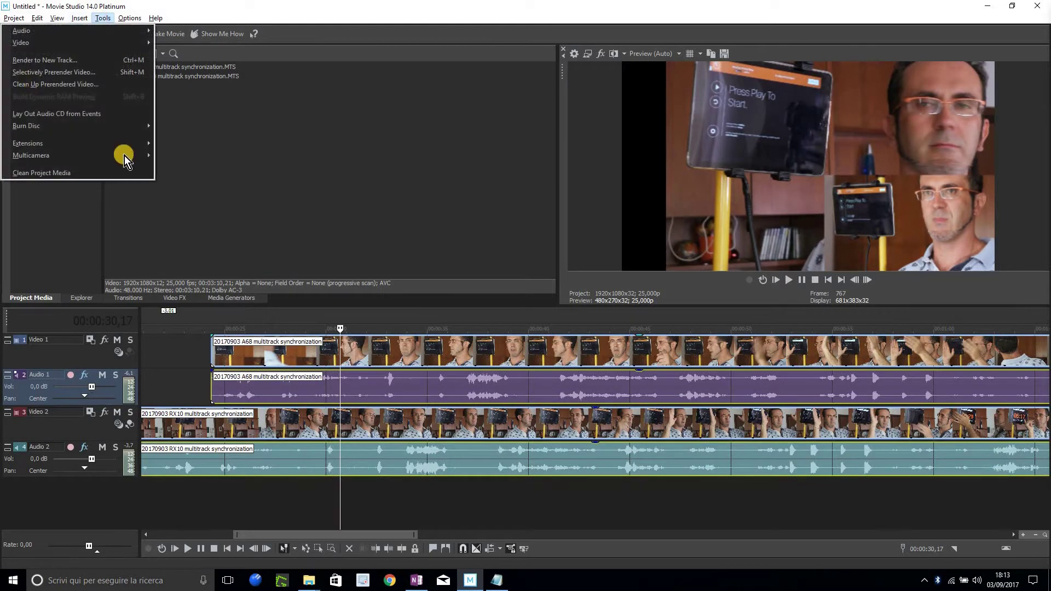
mouse_move(123, 156)
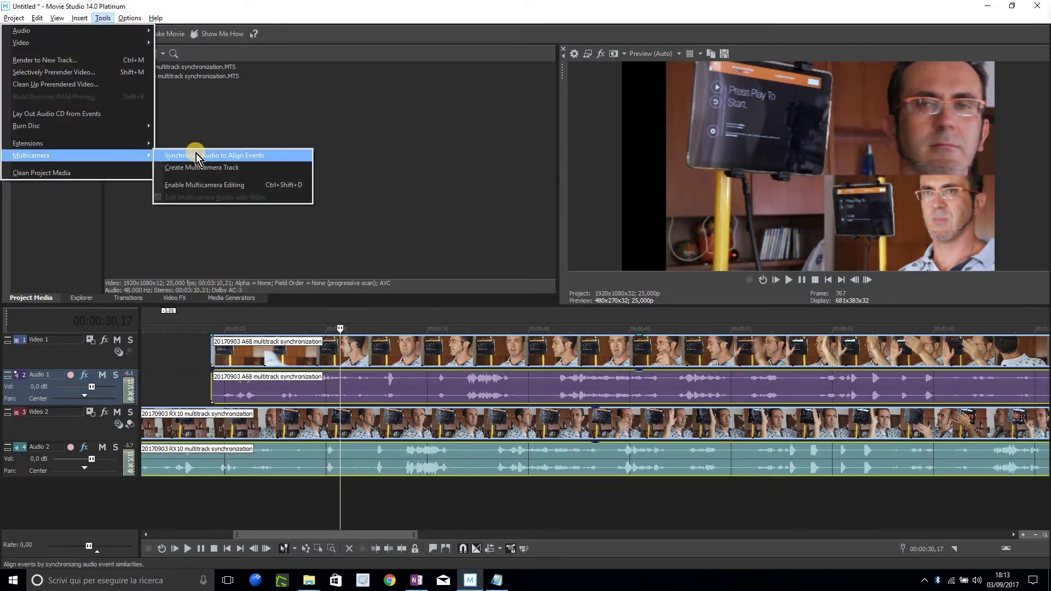
left_click(196, 156)
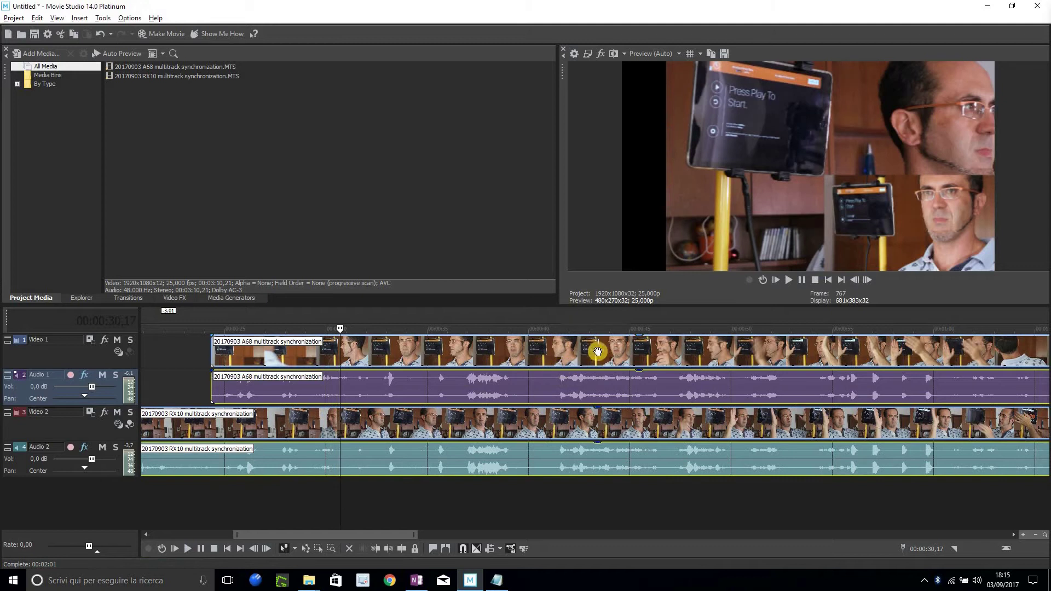
- Deselect the clips and step frame by frame around 00:00:52 and 00:01:33 to compare the iPad timers
left_click(778, 500)
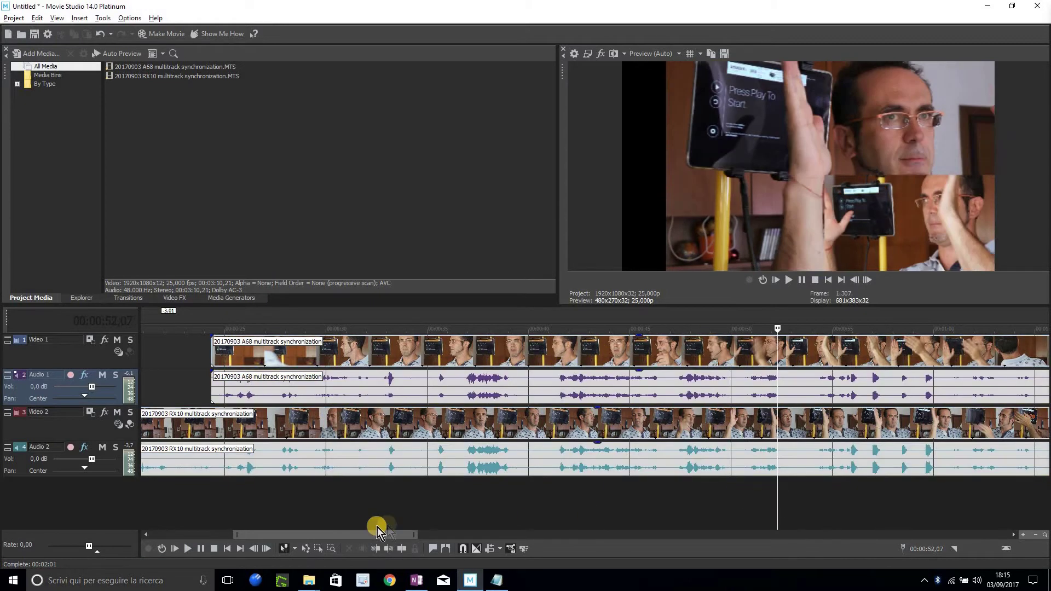
left_click(456, 535)
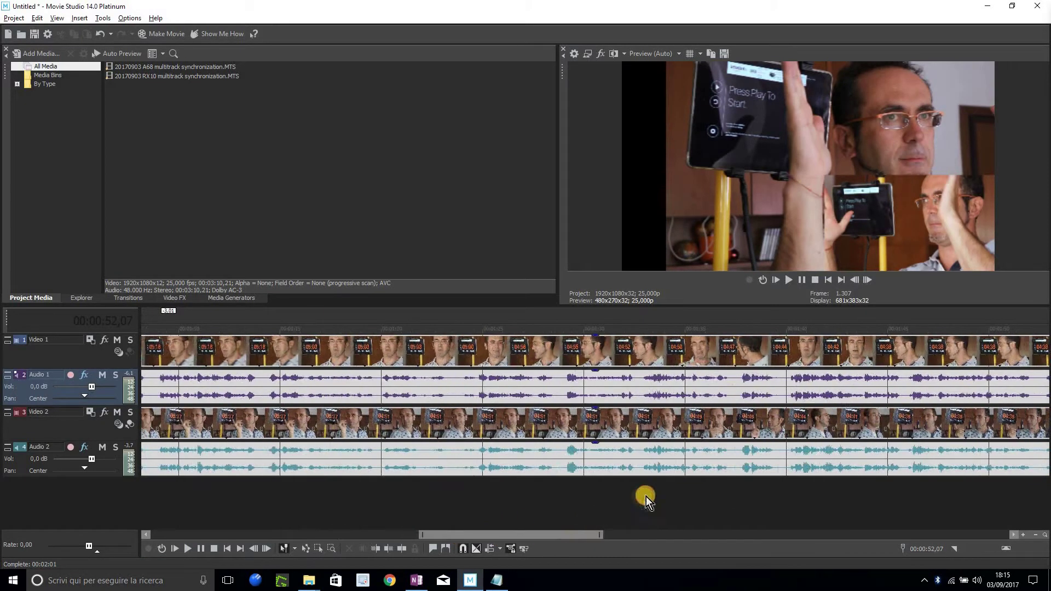
left_click(642, 501)
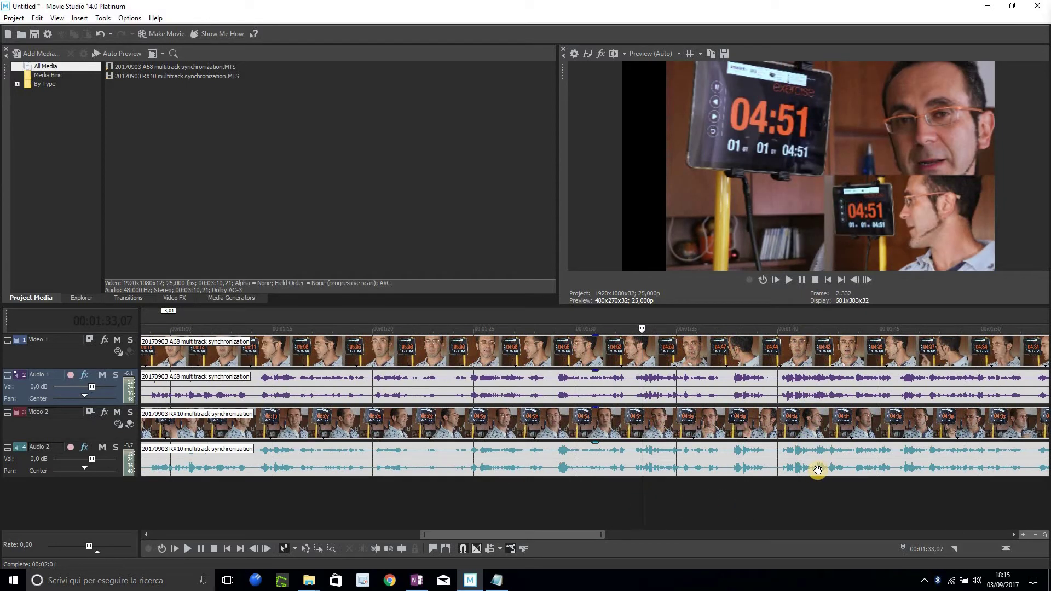
key("Right")
key("Right")
key("Right")
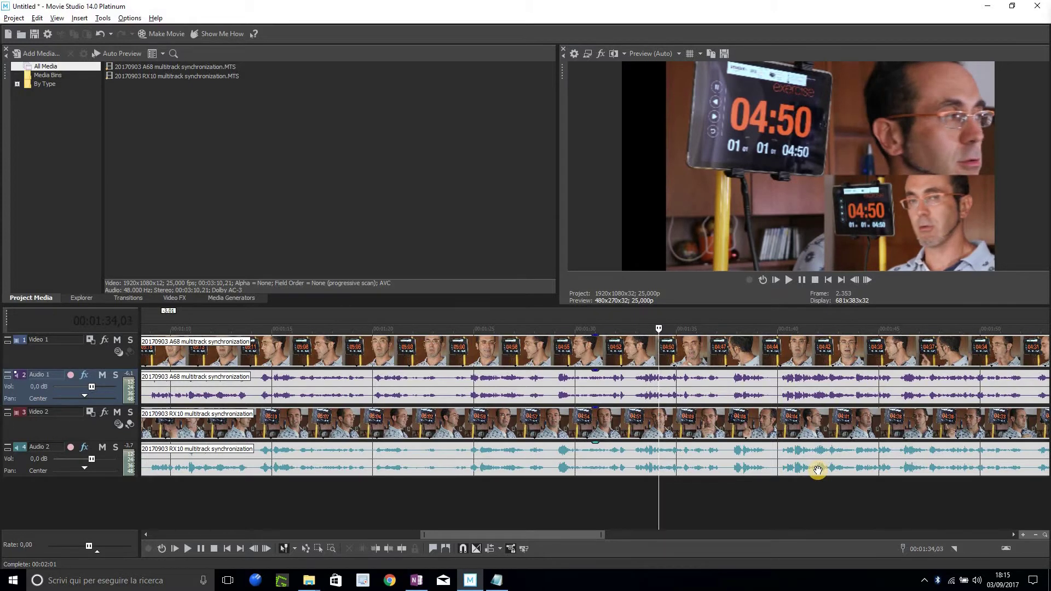
key("Return")
key("Left")
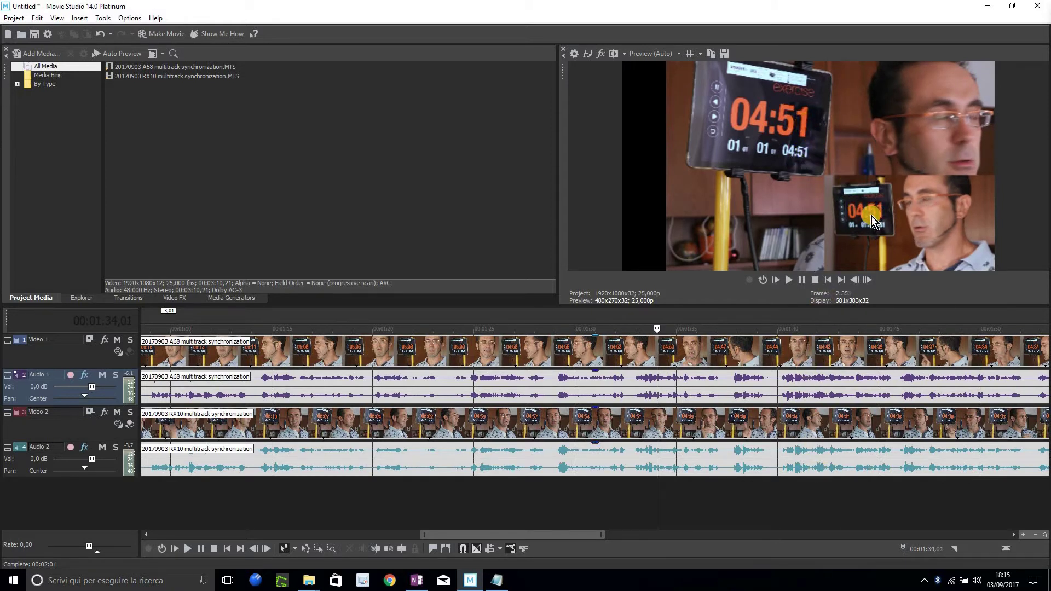
key("Right")
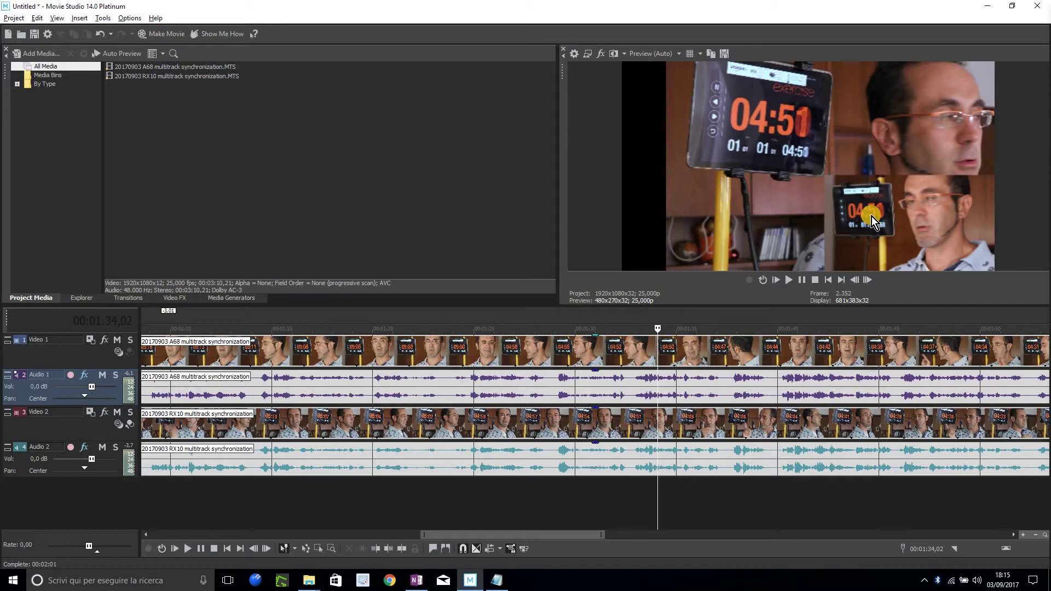
key("Right")
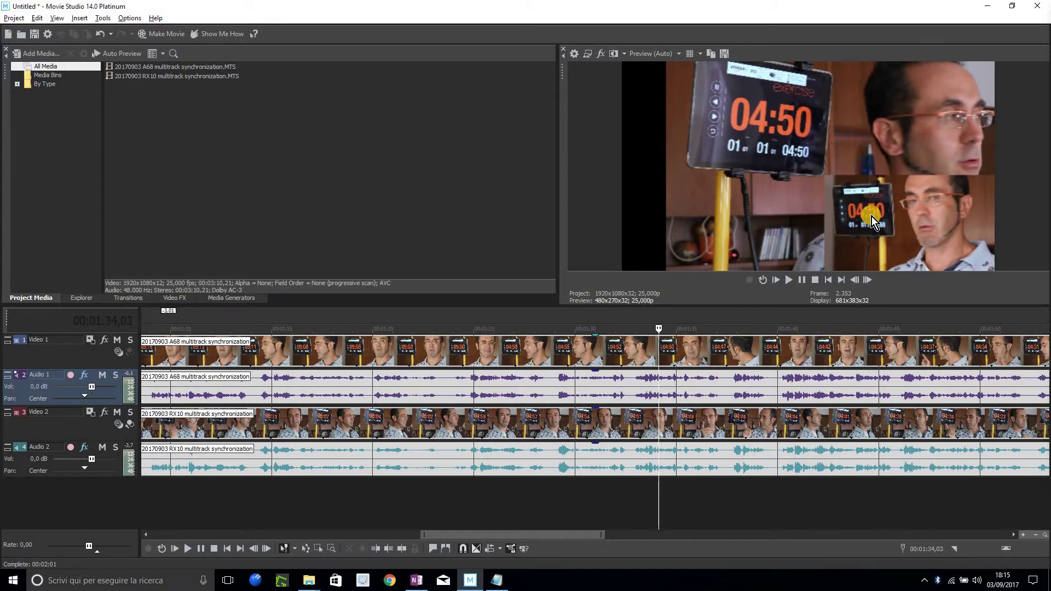
key("Left")
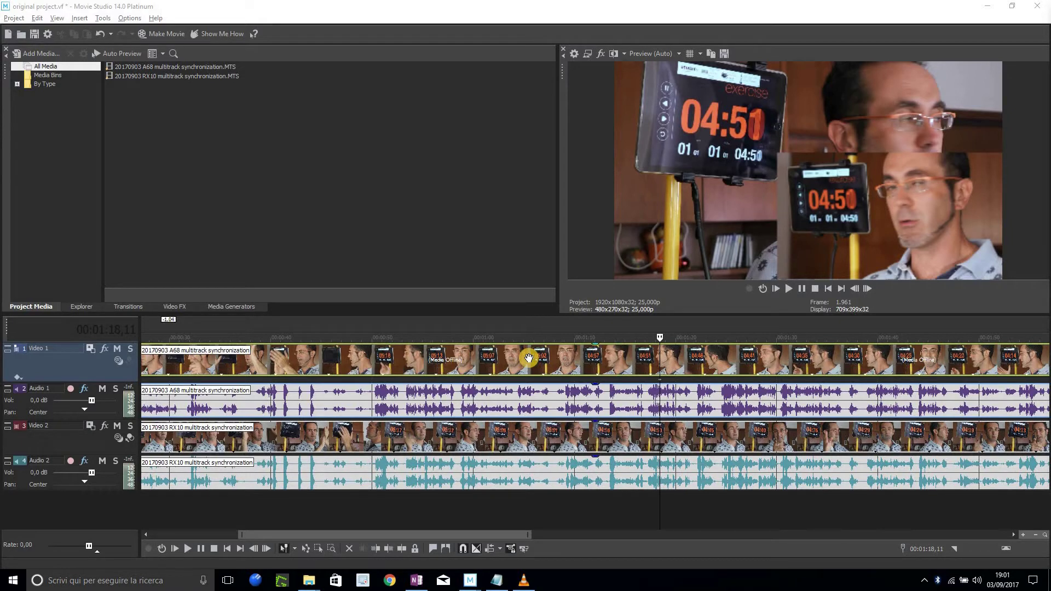
- Drag the A68 clip pair later, then earlier, stepping frames until the timers nearly match
left_click_drag(507, 354, 607, 348)
left_click(711, 513)
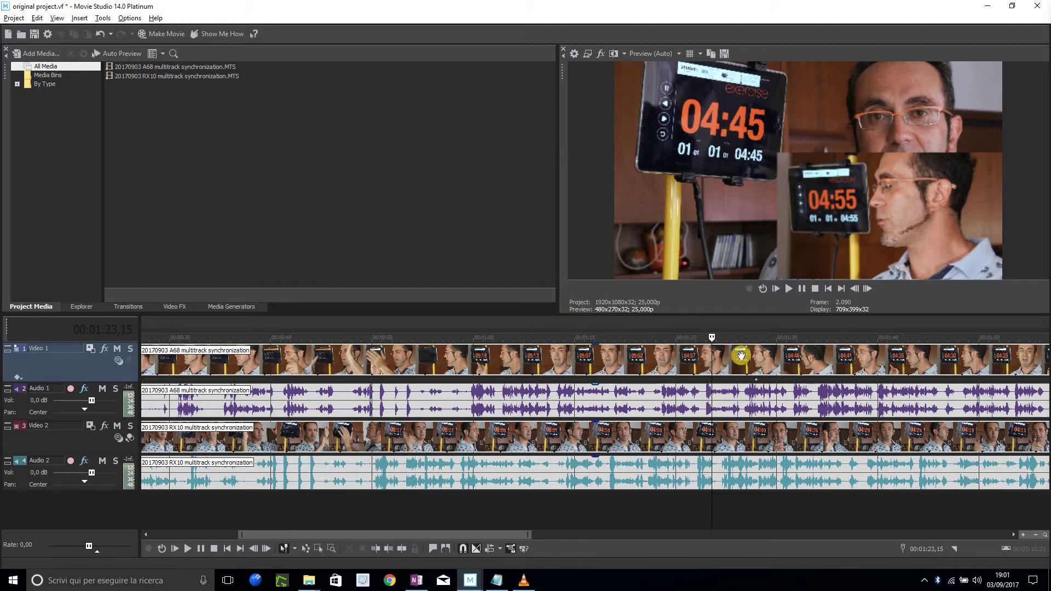
left_click_drag(687, 361, 642, 373)
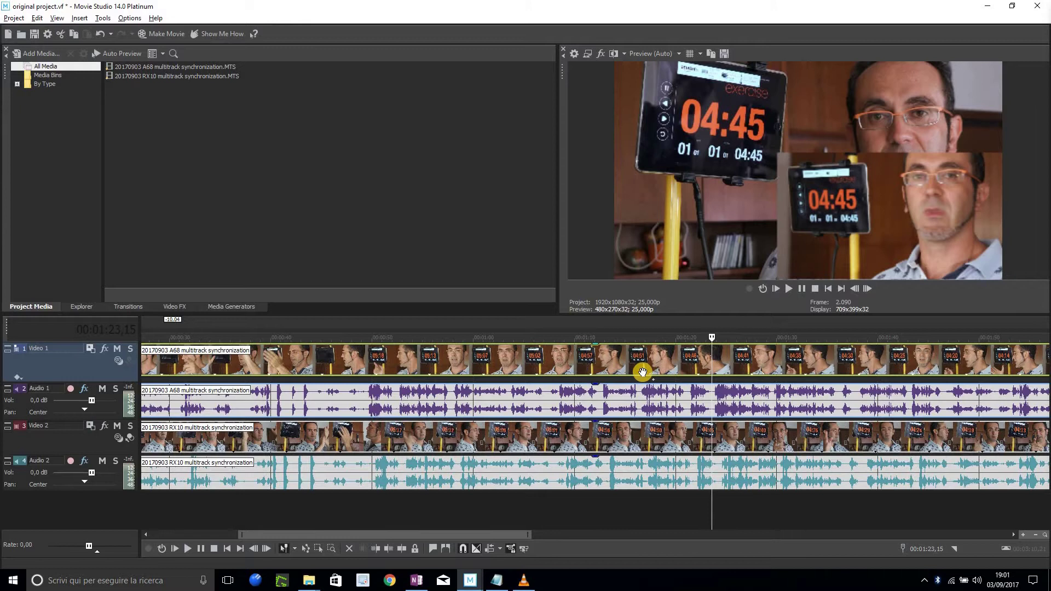
key("Left")
key("Left")
key("Left")
key("Left")
key("Left")
key("Left")
key("Left")
key("Left")
key("Left")
key("Left")
key("Left")
key("Left")
key("Left")
key("Left")
key("Left")
key("Left")
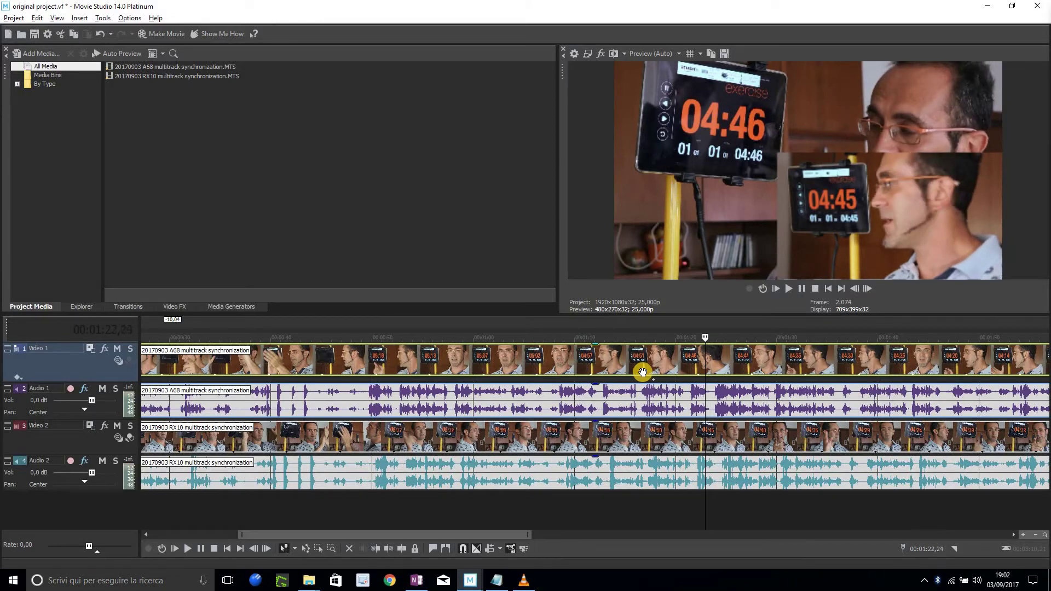
key("Right")
key("Right")
key("Right")
key("Right")
key("Right")
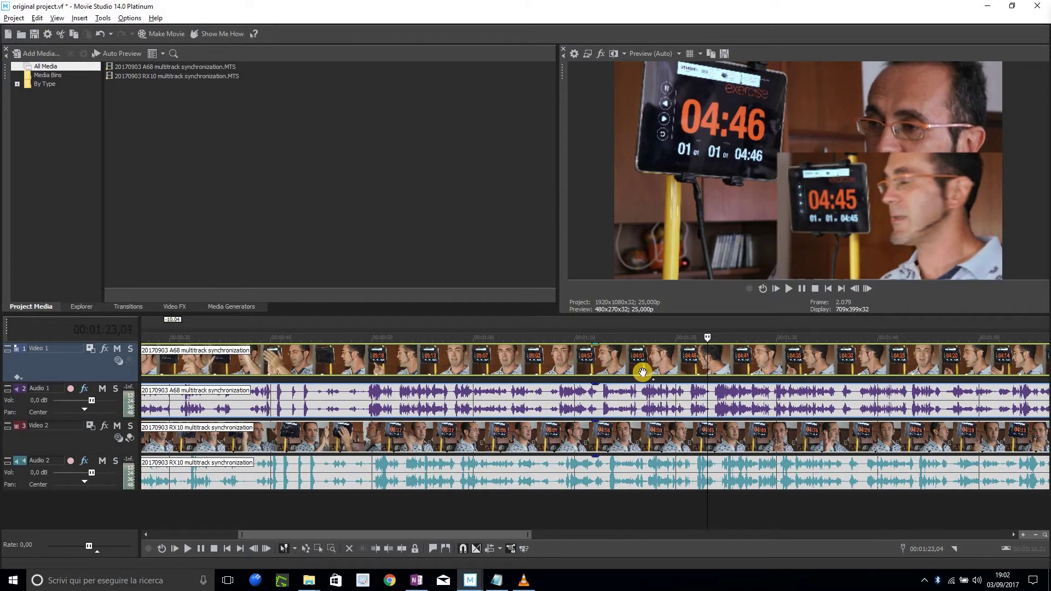
key("Right")
key("Right")
key("Right")
key("Right")
key("Right")
key("Right")
key("Right")
key("Right")
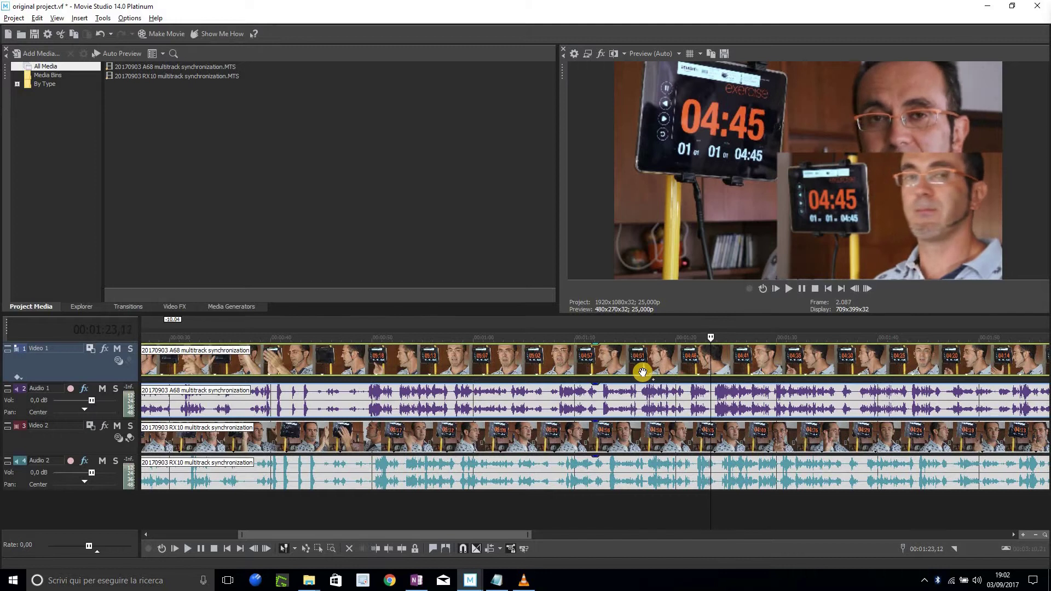
key("Left")
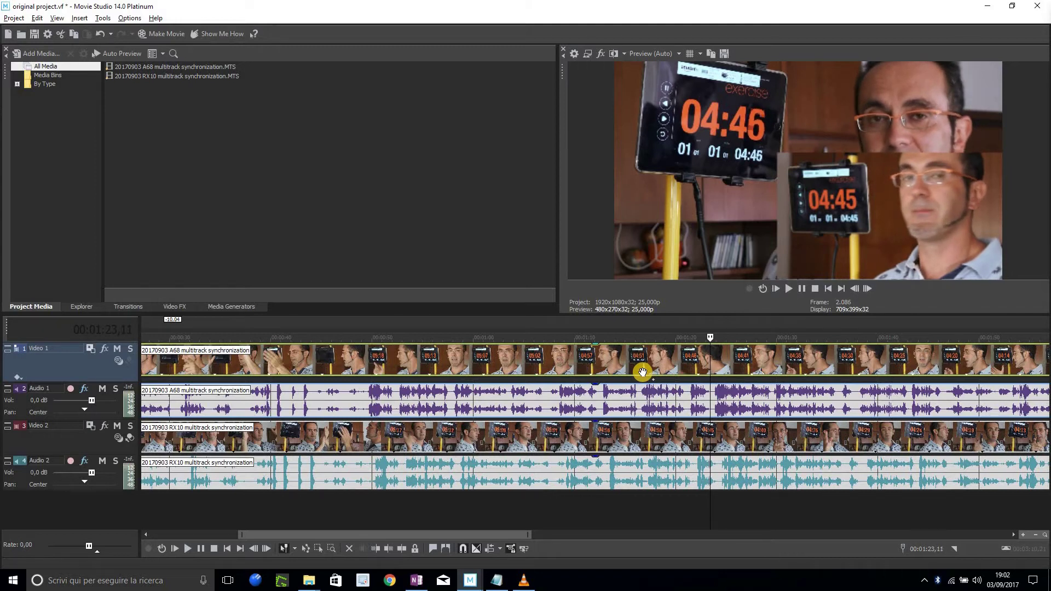
- Select the RX10 video clip and nudge the RX10 clips one frame earlier
left_click(709, 435)
right_click(710, 435)
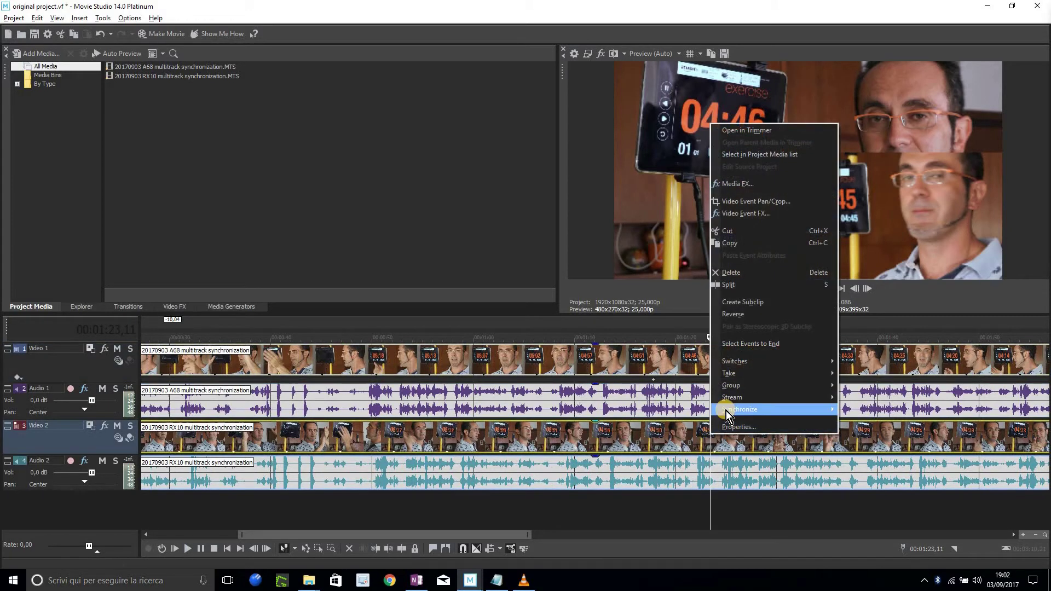
left_click(685, 409)
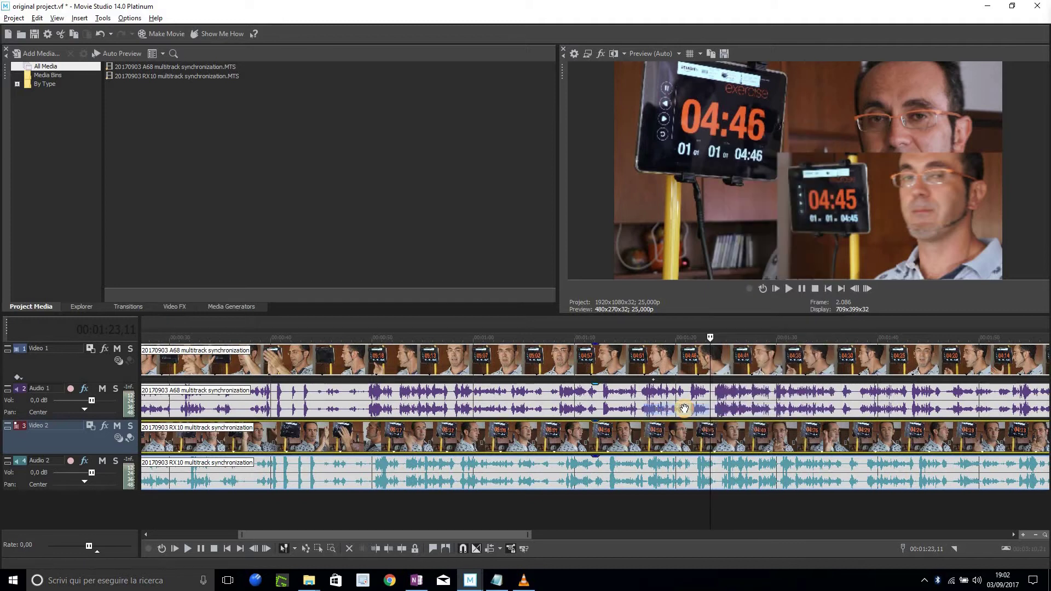
key("KP_4")
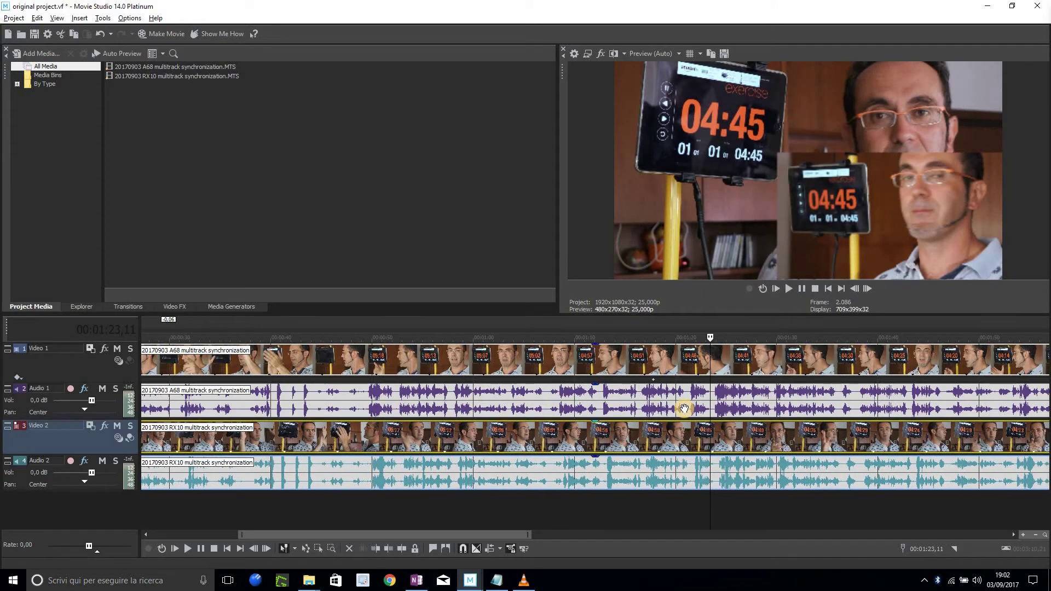
- Nudge the RX10 clips back one frame and resync the A68 clip with Synchronize > By Moving
key("KP_6")
key("KP_6")
key("KP_6")
key("KP_6")
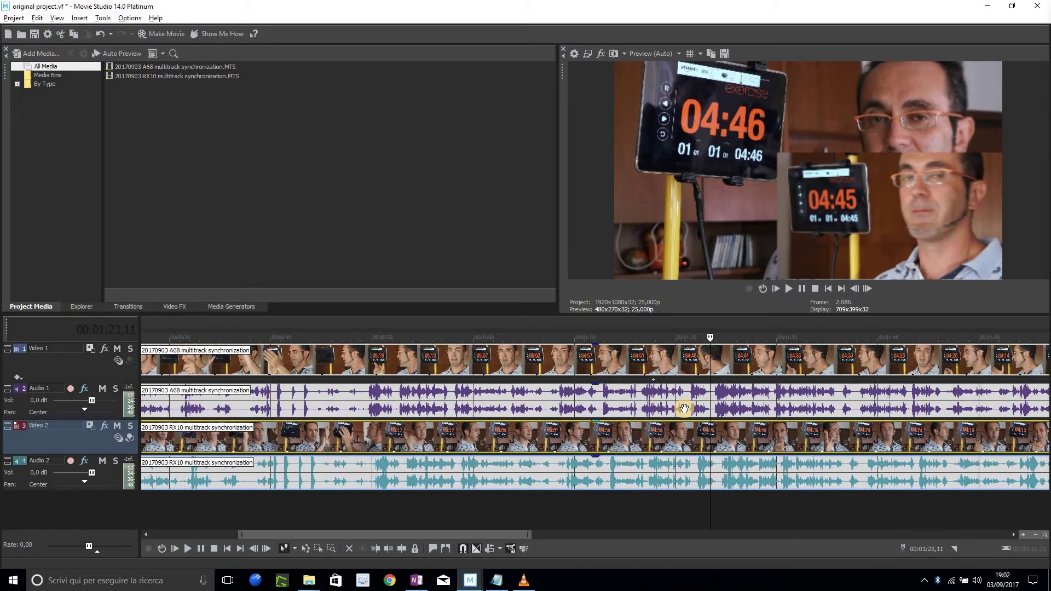
right_click(710, 357)
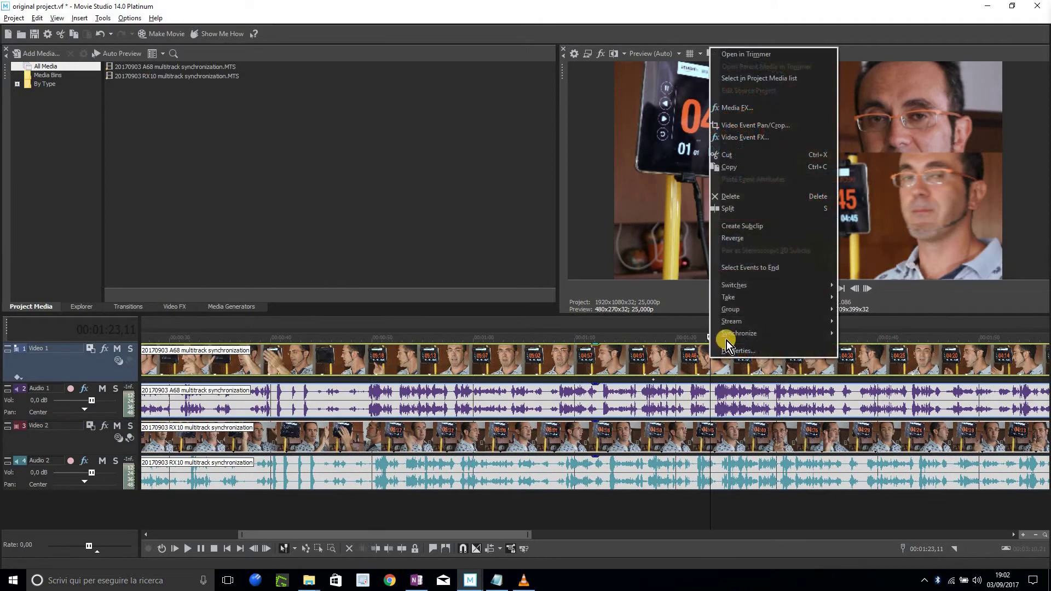
mouse_move(728, 334)
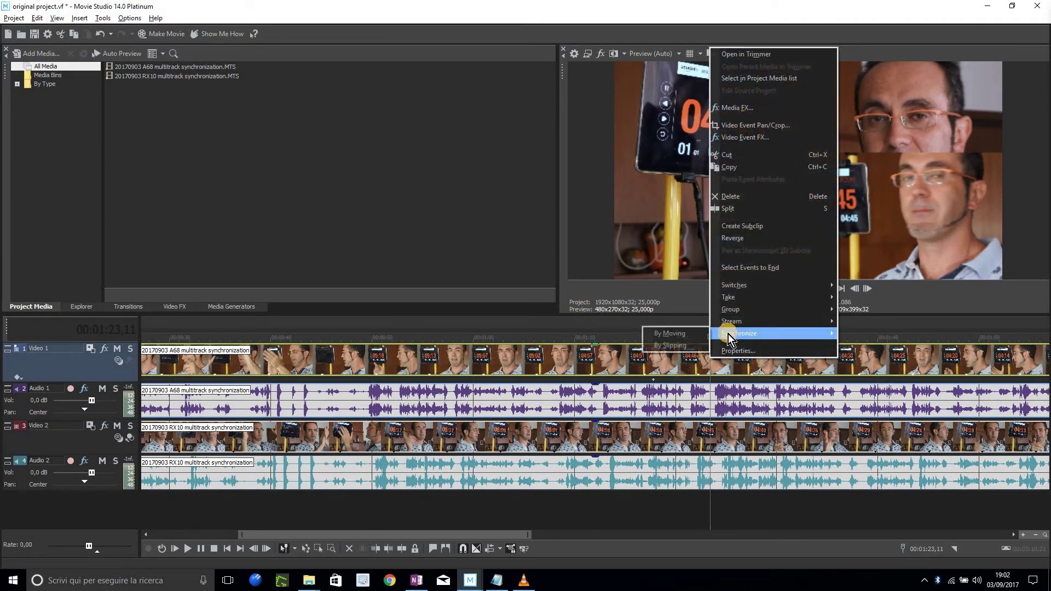
left_click(684, 333)
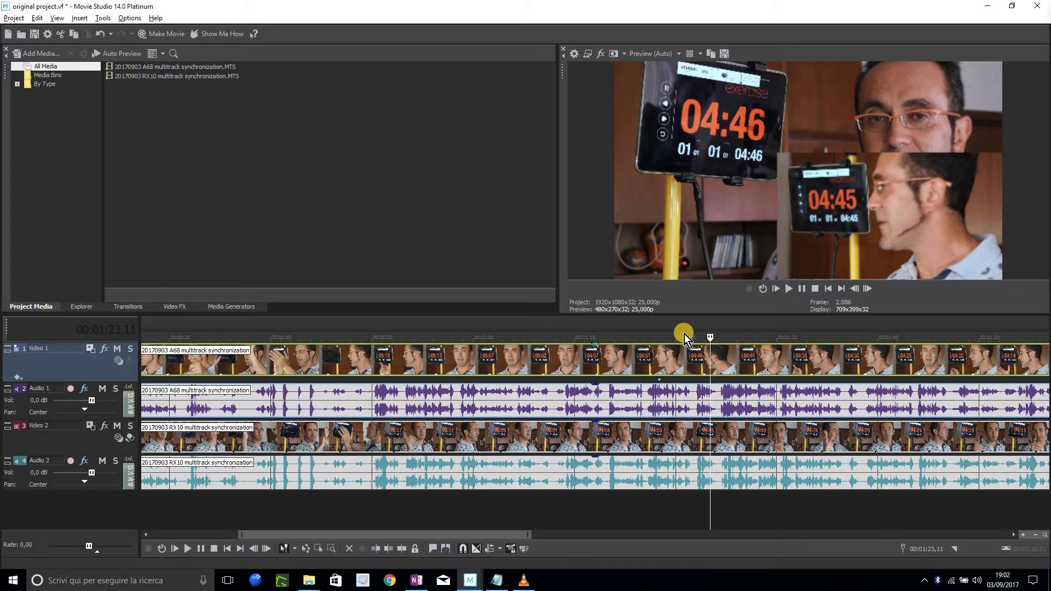
- Check the timers between 1:20 and 1:31, stepping frames until both read 04:51 at 00:01:18,11
left_click(682, 510)
left_click(703, 507)
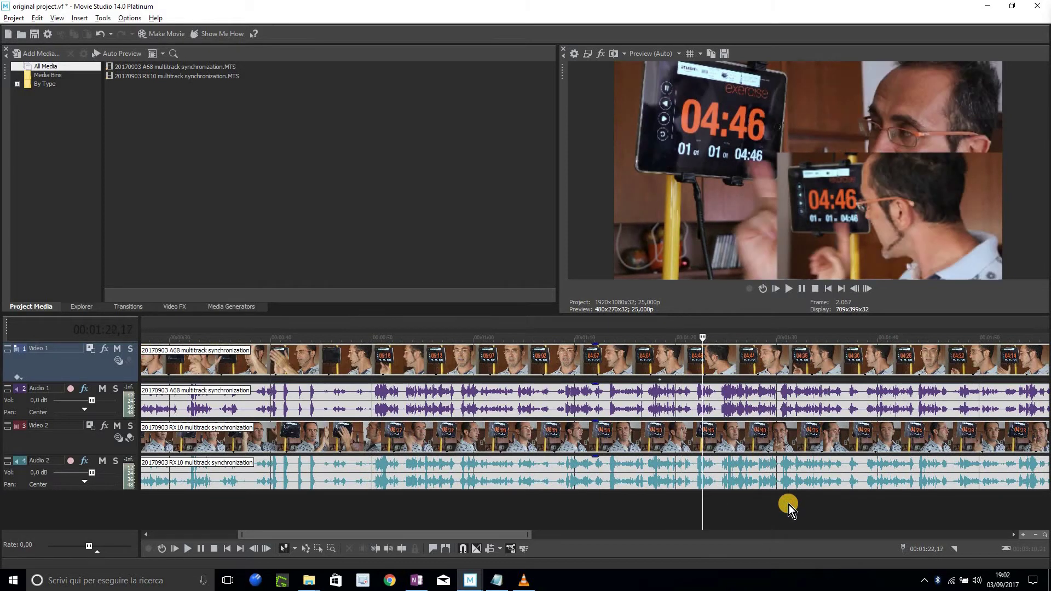
left_click(789, 505)
left_click(770, 506)
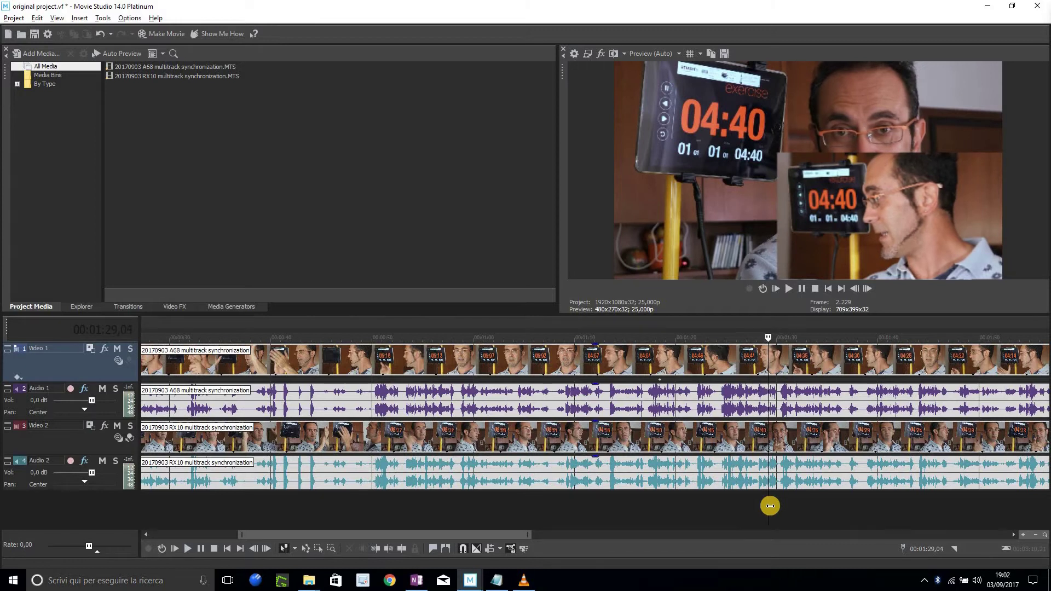
left_click(688, 507)
left_click(681, 506)
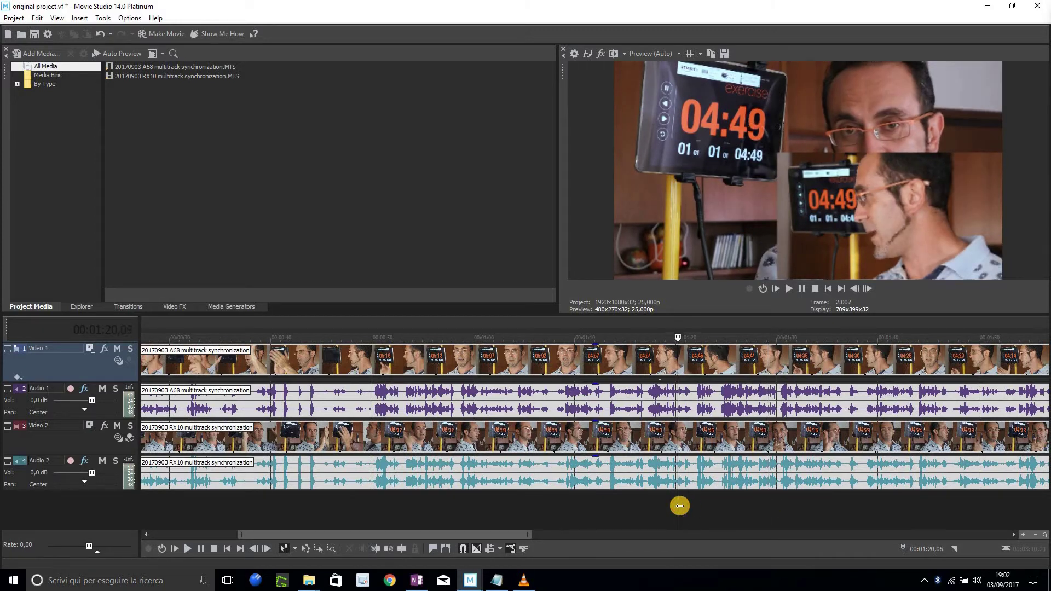
key("Left")
key("Left")
key("Left")
key("Left")
key("Left")
key("Left")
key("Left")
key("Left")
key("Left")
key("Left")
key("Left")
key("Left")
key("Left")
key("Left")
key("Left")
key("Left")
key("Left")
key("Left")
key("Left")
key("Left")
key("Left")
key("Left")
key("Left")
key("Left")
key("Left")
key("Left")
key("Left")
key("Left")
key("Left")
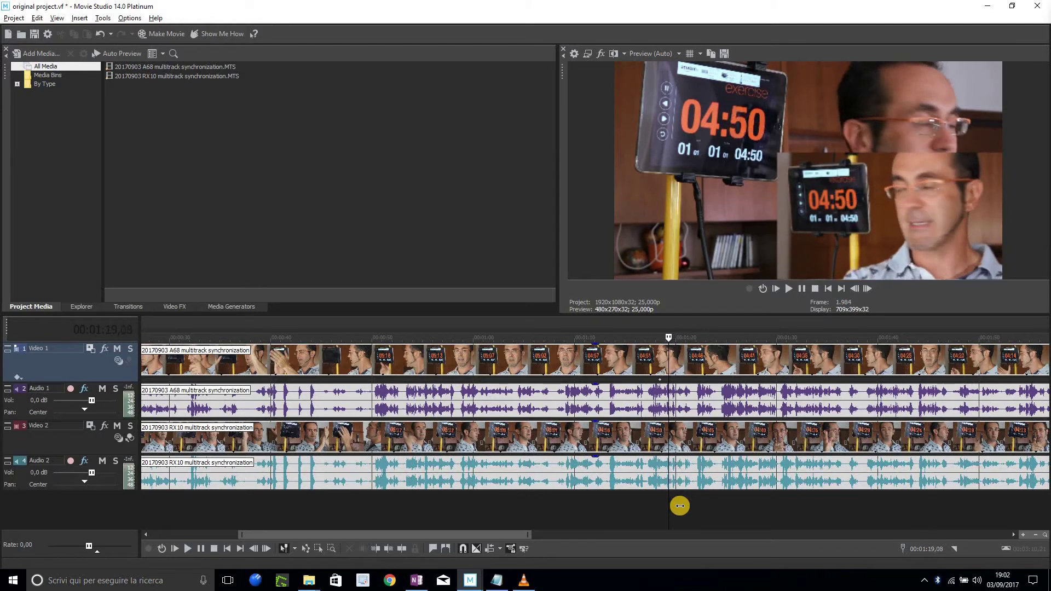
key("Left")
key("Left")
key("Left")
key("Left")
key("Left")
key("Left")
key("Left")
key("Left")
key("Left")
key("Left")
key("Left")
key("Left")
key("Left")
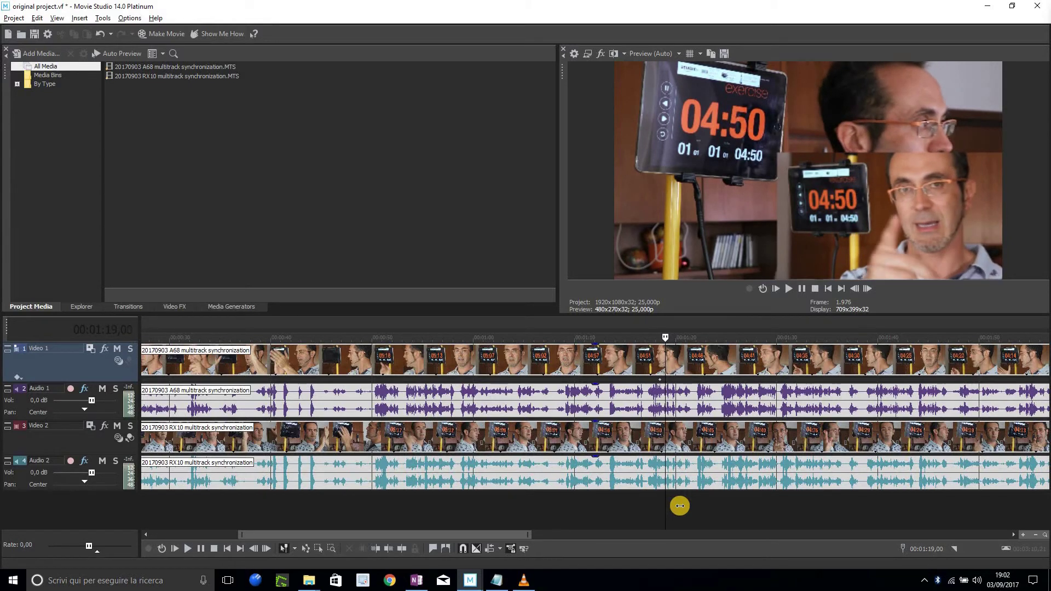
key("Left")
key("Left")
key("Left")
key("Left")
key("Left")
key("Left")
key("Left")
key("Left")
key("Left")
key("Left")
key("Left")
key("Left")
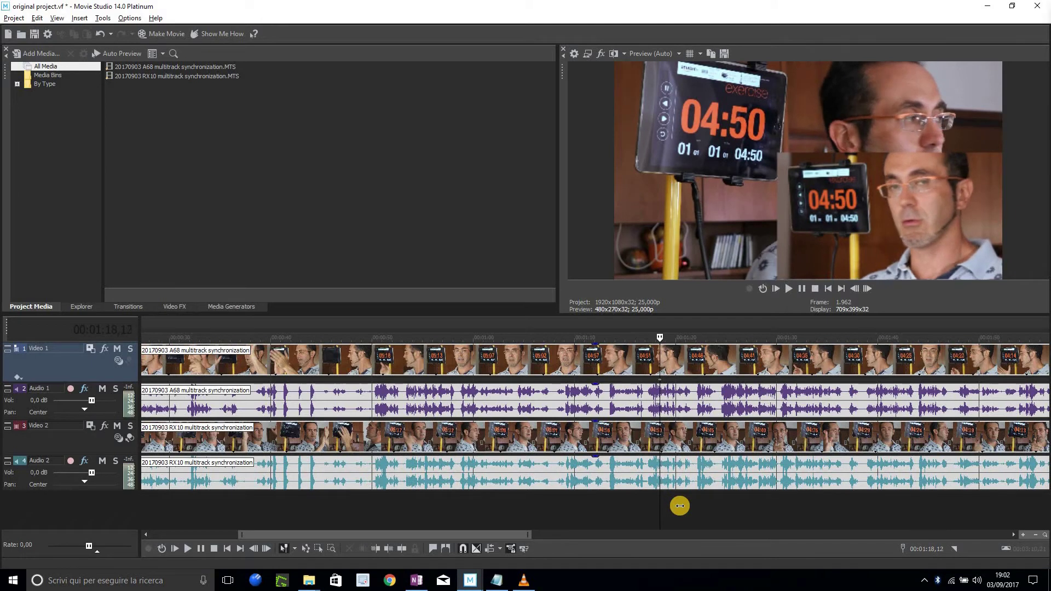
key("Right")
key("Right")
key("Right")
key("Right")
key("Right")
key("Right")
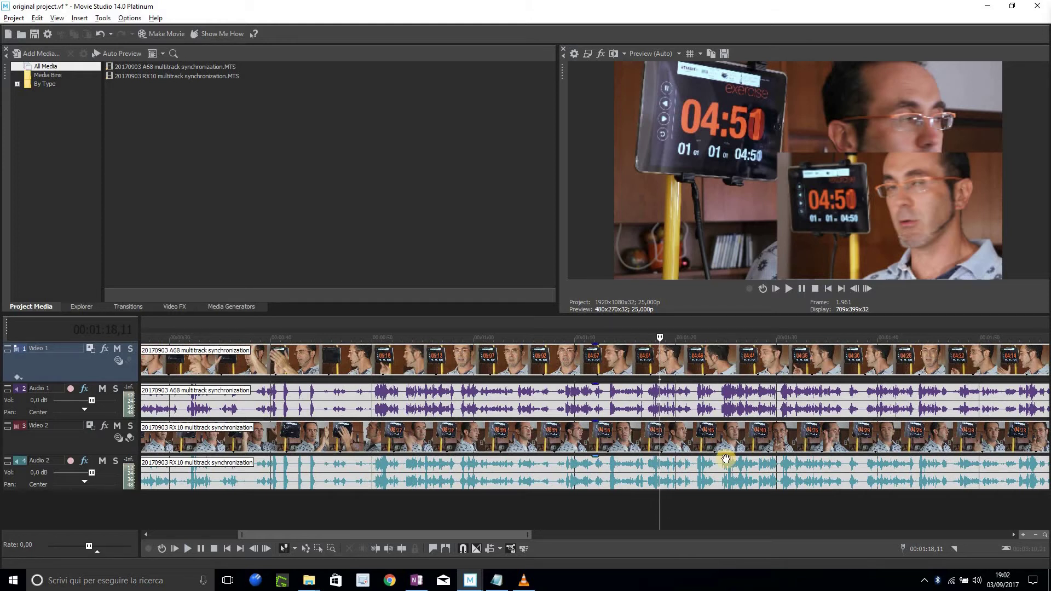
- Shift the A68 video and audio clips later and set the playhead near 00:52
left_click(565, 362)
left_click(515, 547)
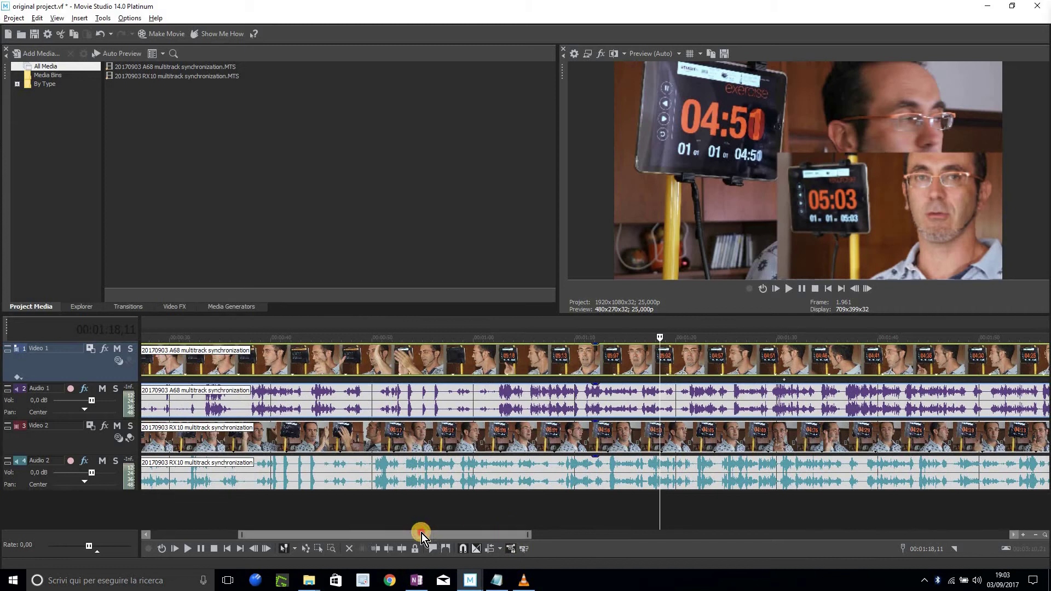
left_click_drag(422, 533, 395, 535)
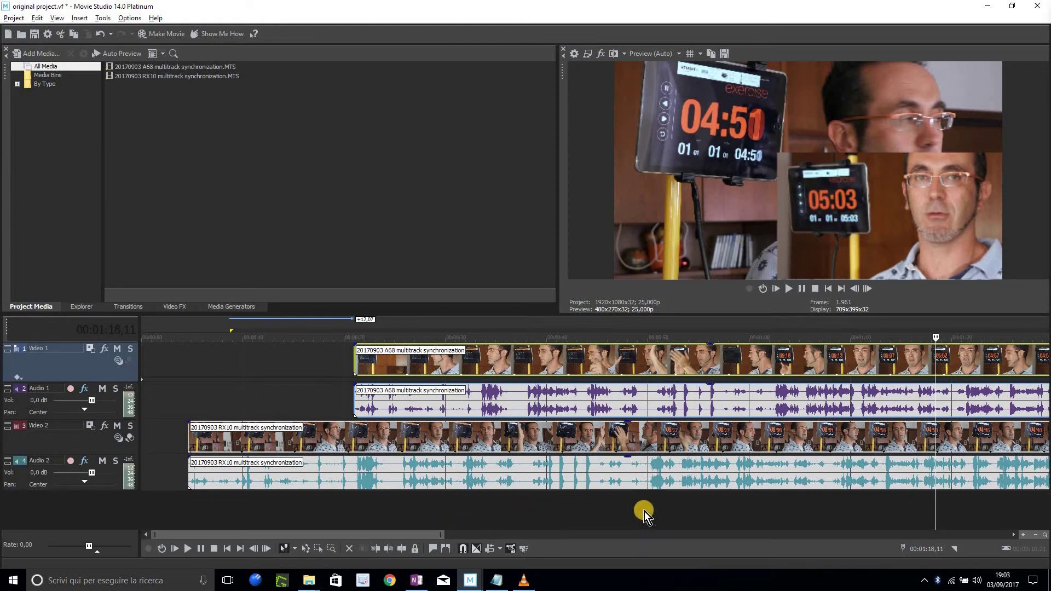
left_click(675, 510)
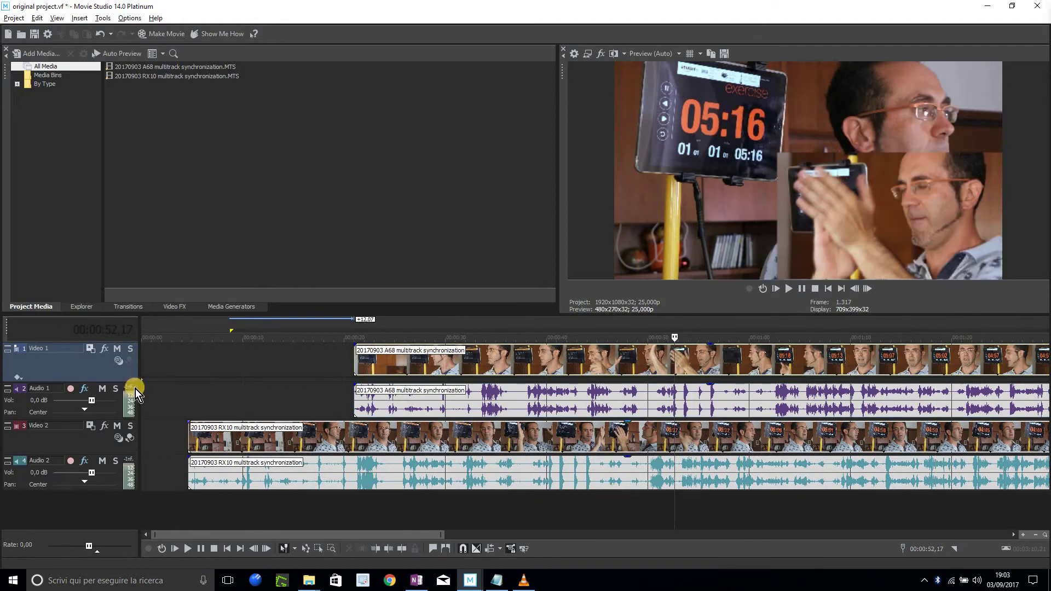
- Solo the A68 video and audio tracks, lower the volume, and play the clap repeatedly
left_click(130, 348)
left_click(115, 389)
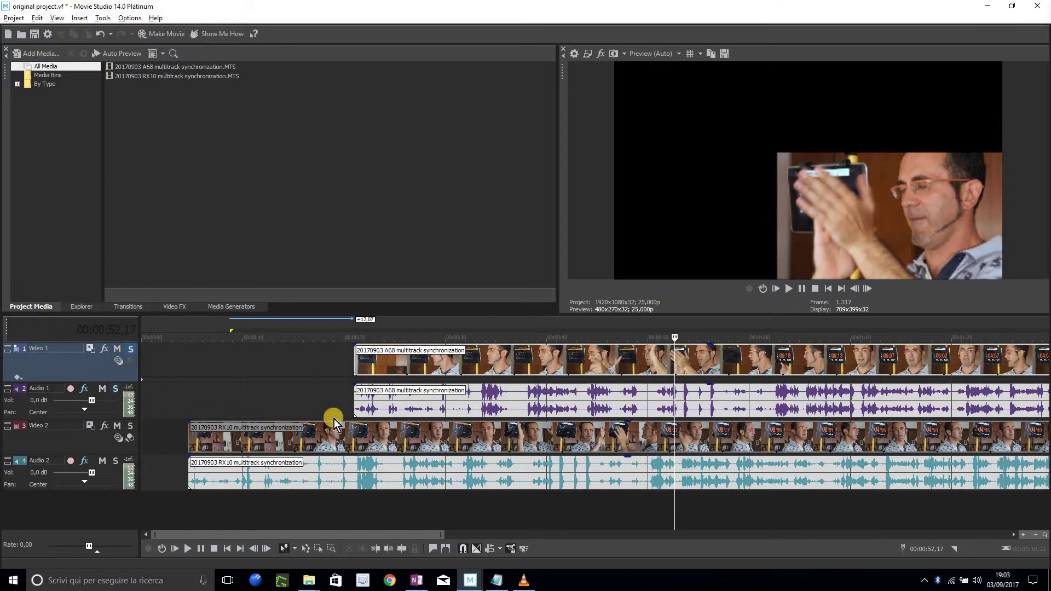
left_click(667, 358)
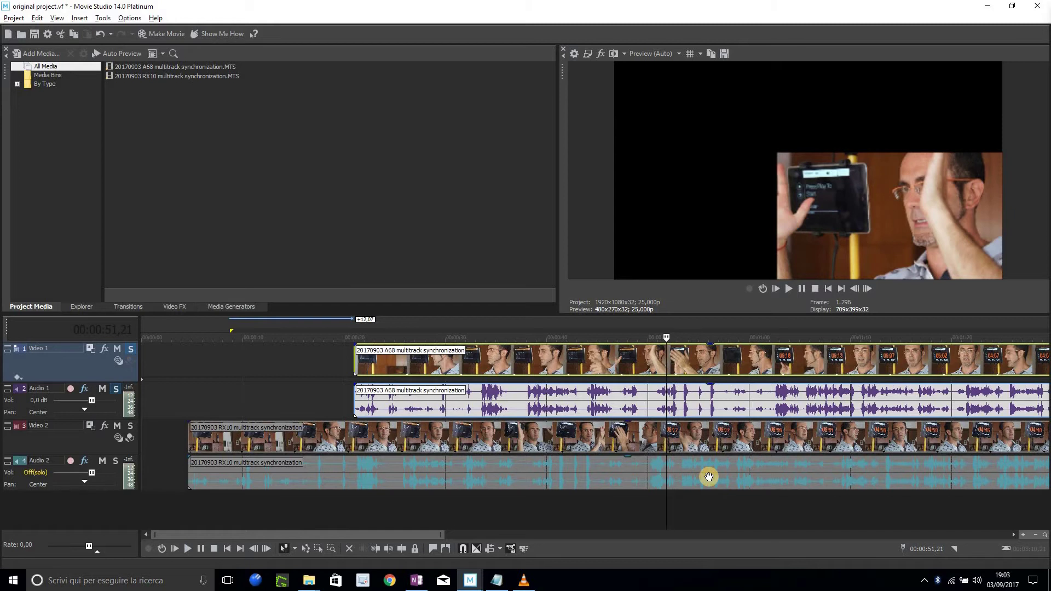
key("XF86AudioLowerVolume")
key("XF86AudioLowerVolume")
key("XF86AudioLowerVolume")
key("XF86AudioLowerVolume")
key("XF86AudioLowerVolume")
key("XF86AudioLowerVolume")
key("XF86AudioLowerVolume")
key("XF86AudioLowerVolume")
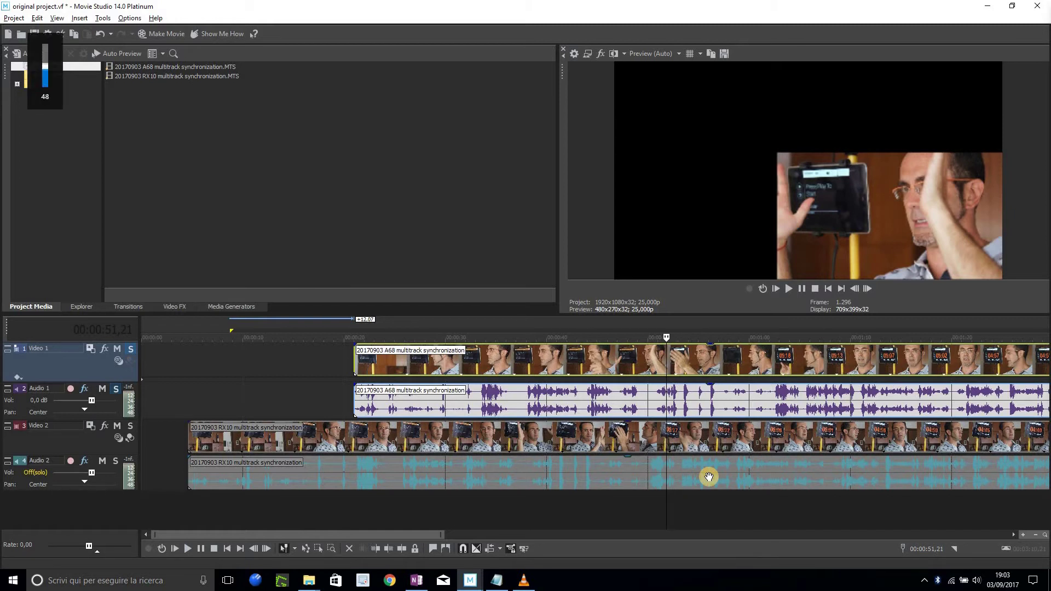
key("space")
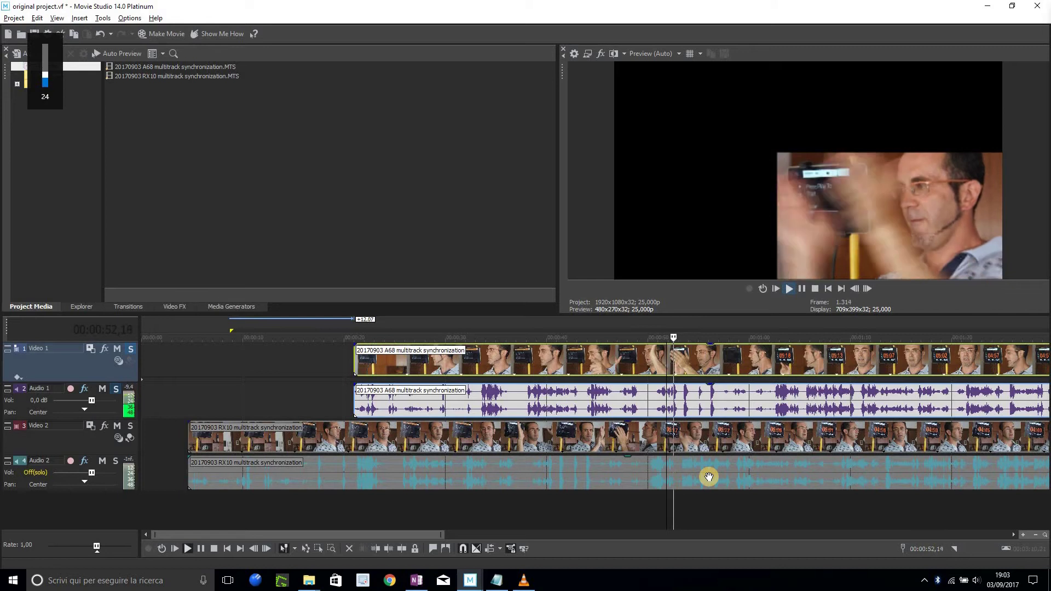
key("space")
key("space")
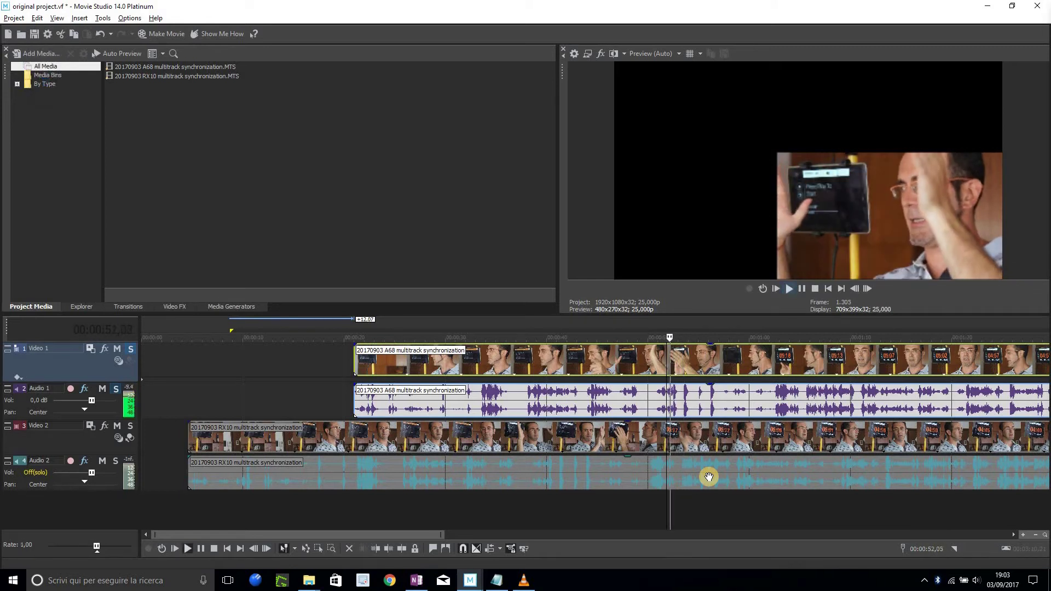
key("space")
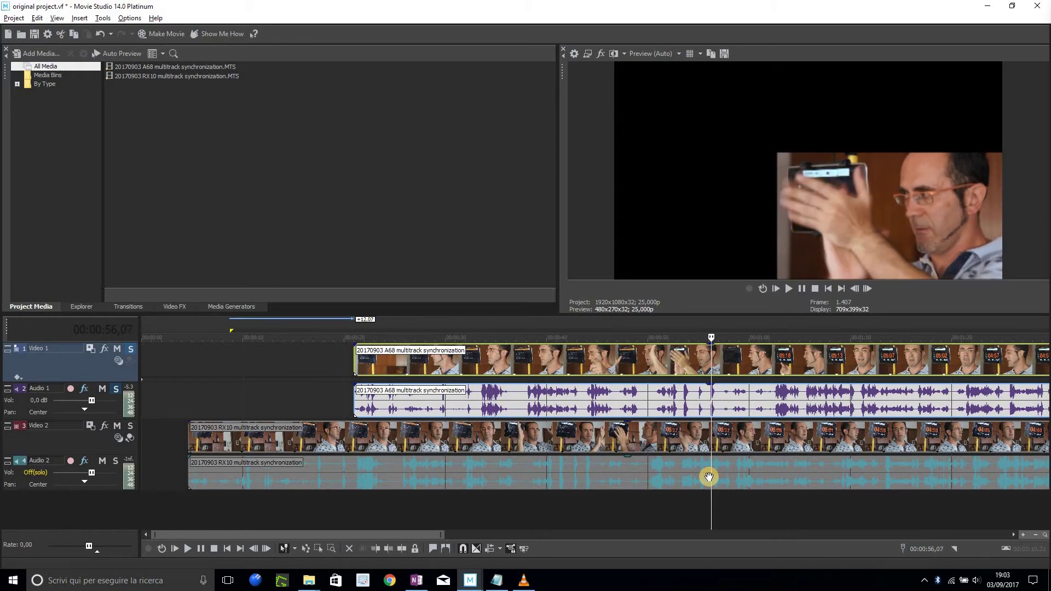
- Turn off Solo on the A68 video track and the A68 audio track
left_click(130, 348)
left_click(116, 389)
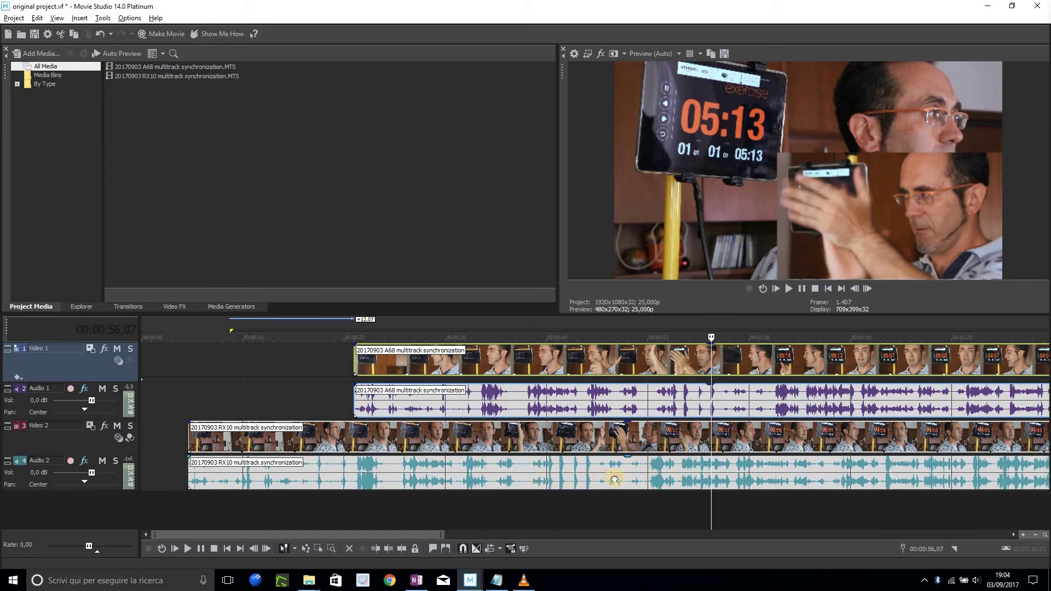
- Drag the RX10 clips later, sync them to the A68 audio by moving, and nudge one frame earlier
left_click_drag(575, 477, 663, 469)
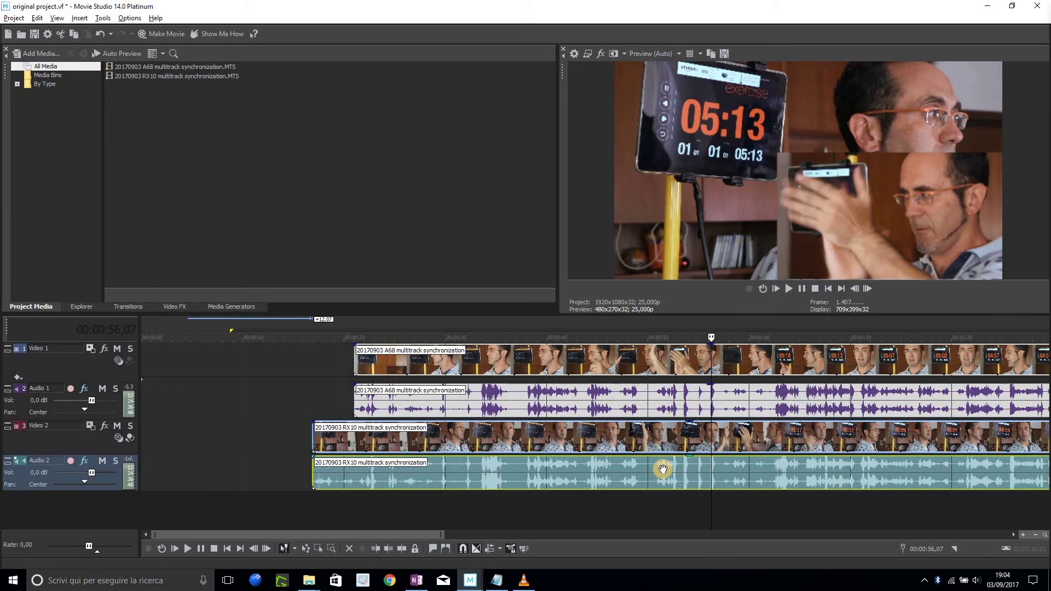
scroll(663, 469, "up", 5)
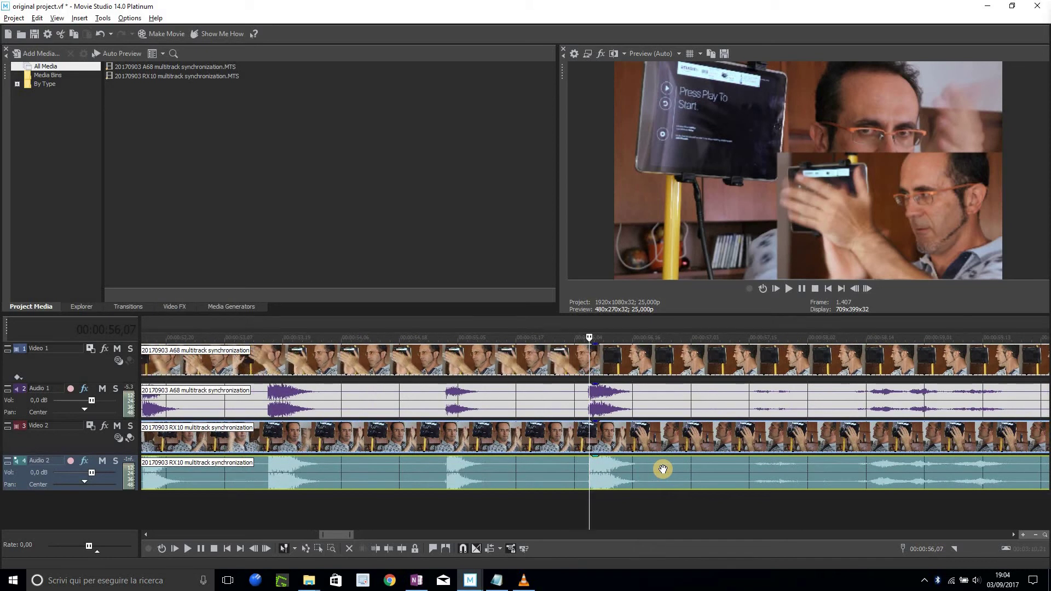
right_click(612, 476)
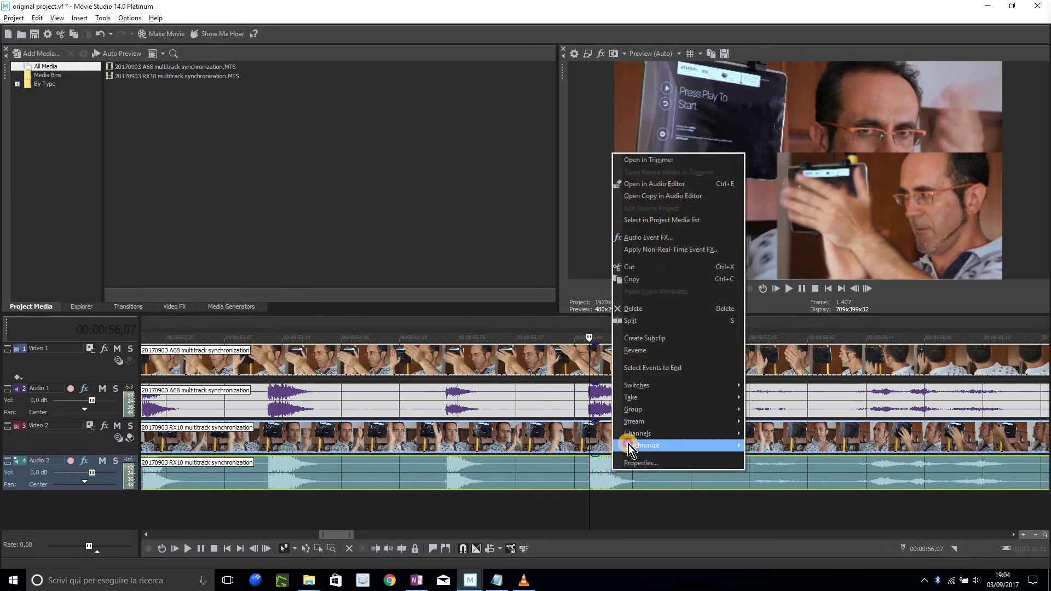
mouse_move(640, 445)
key("Return")
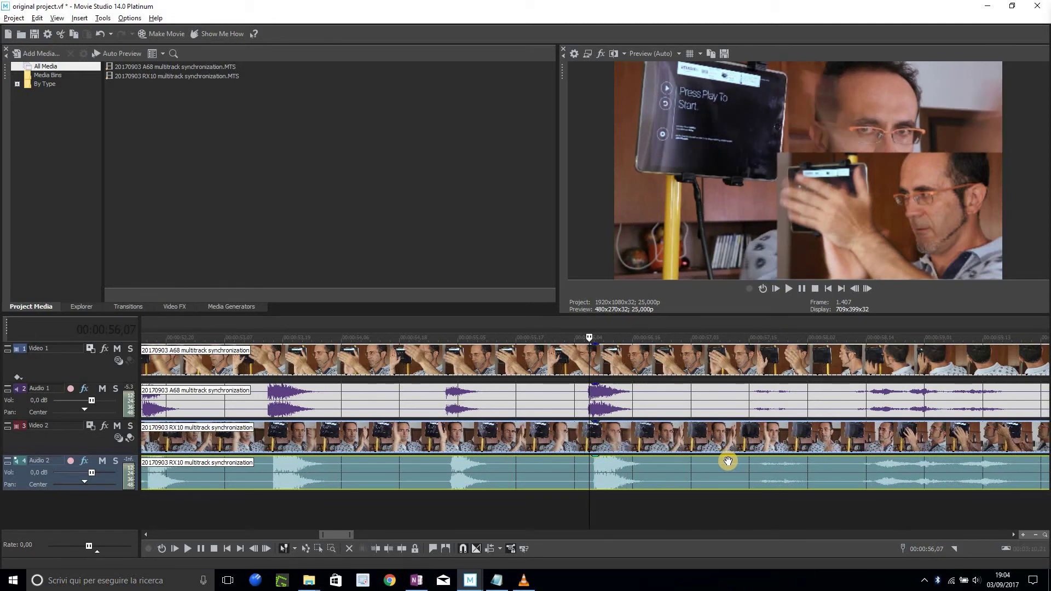
key("KP_4")
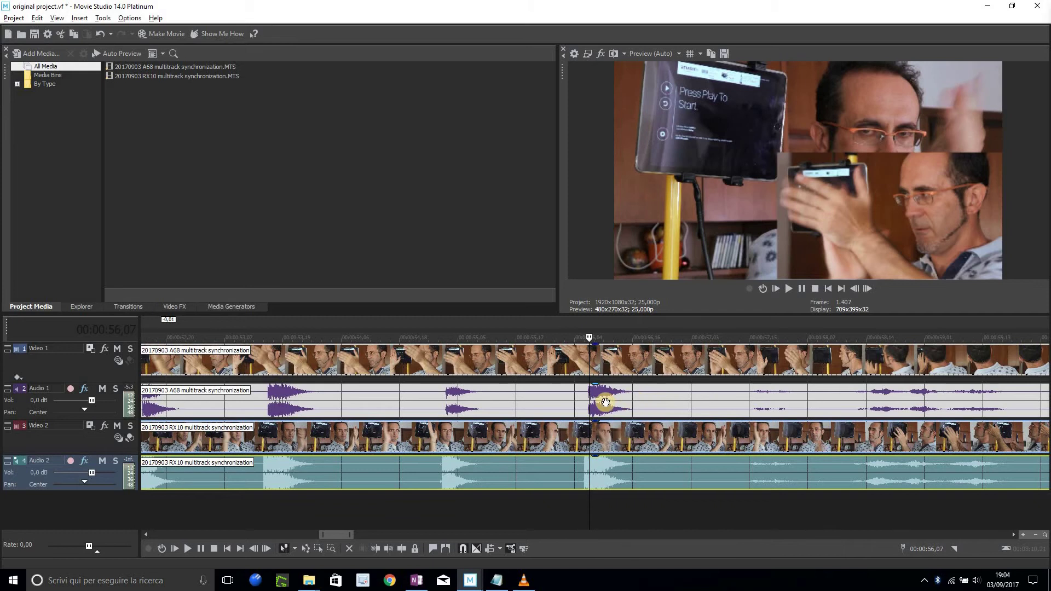
- Resynchronize the clips by moving from the A68 audio event so the clap peaks align
left_click(605, 400)
right_click(605, 401)
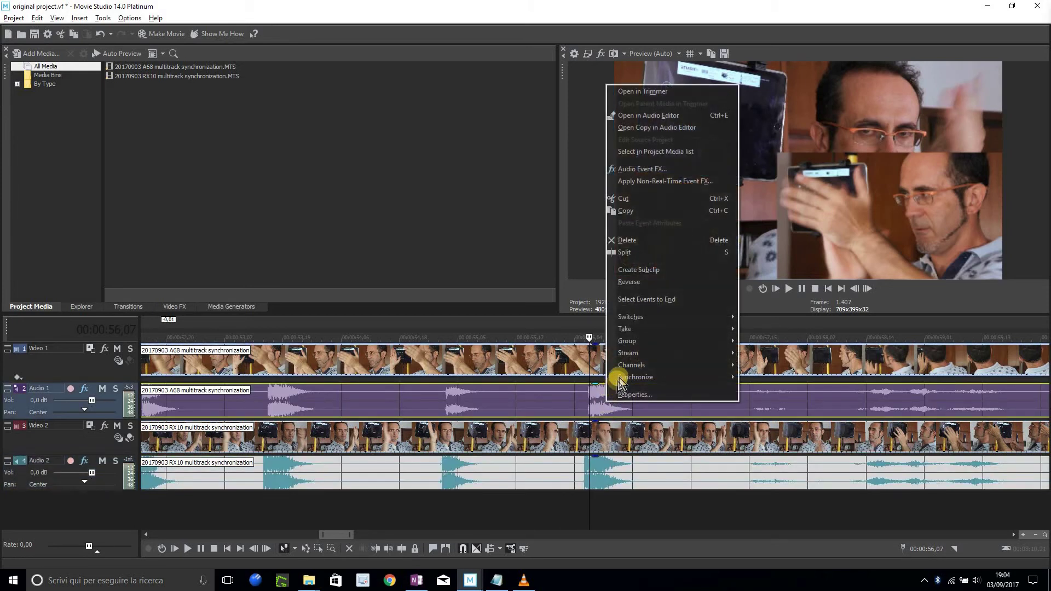
mouse_move(619, 378)
left_click(586, 375)
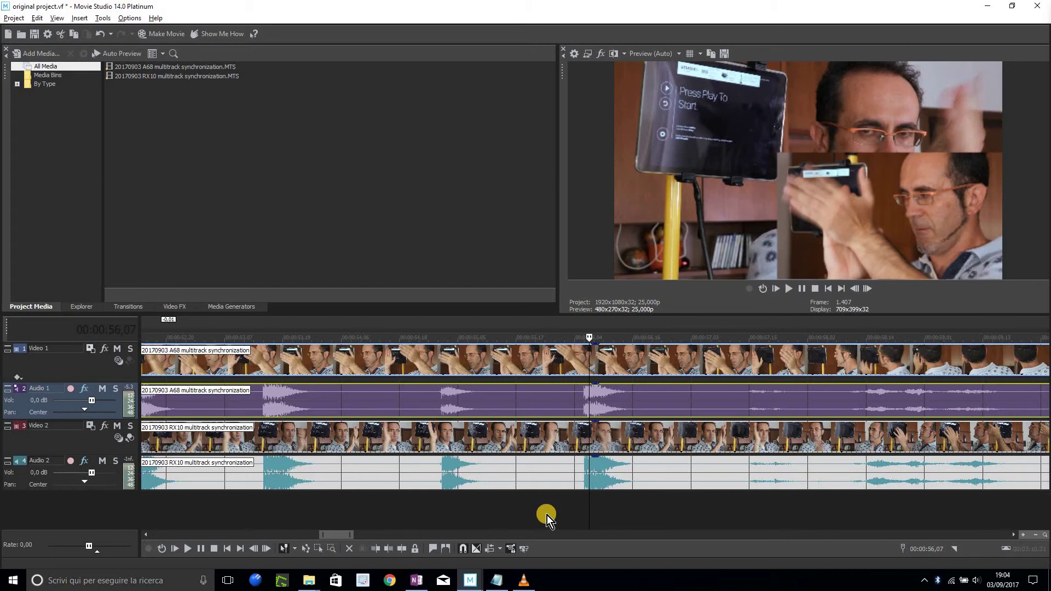
- Zoom out and check the iPad timers at about 1:55, 1:53 and 1:43
scroll(547, 514, "down", 8)
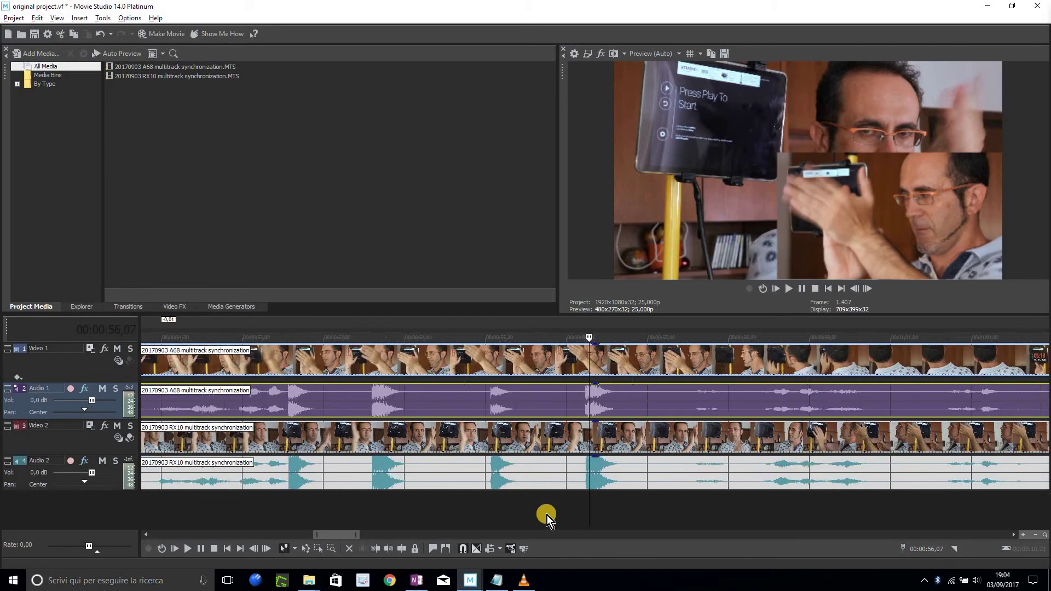
left_click_drag(371, 537, 571, 520)
left_click(570, 516)
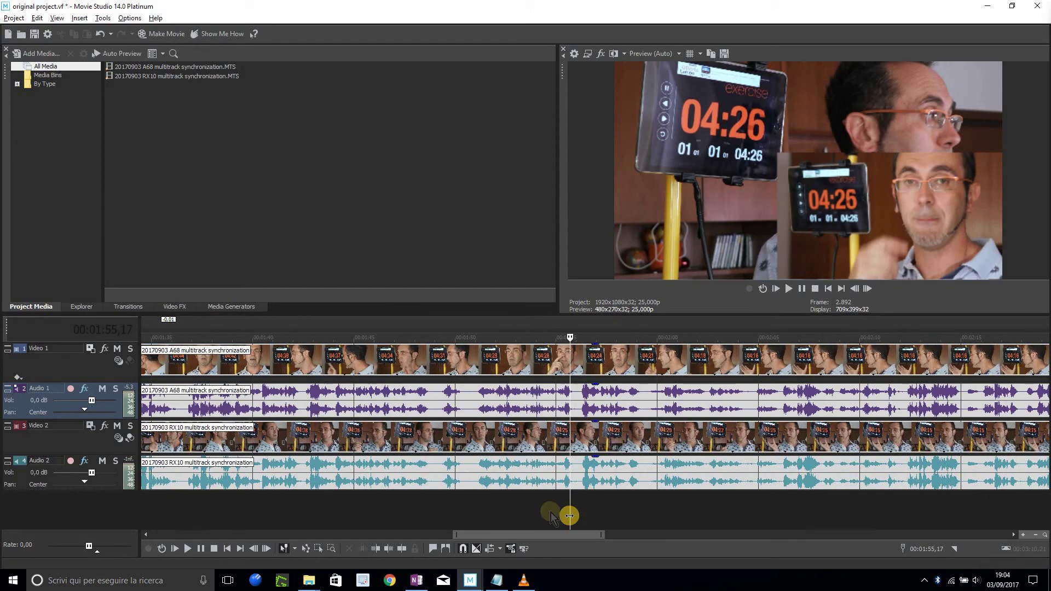
left_click(528, 513)
left_click(482, 513)
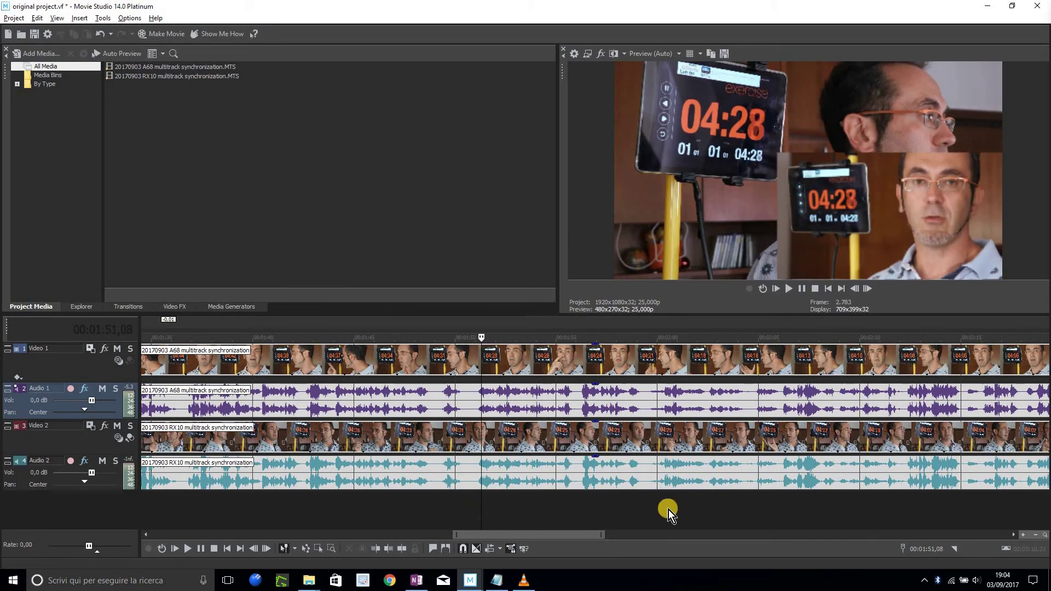
left_click_drag(729, 497, 734, 498)
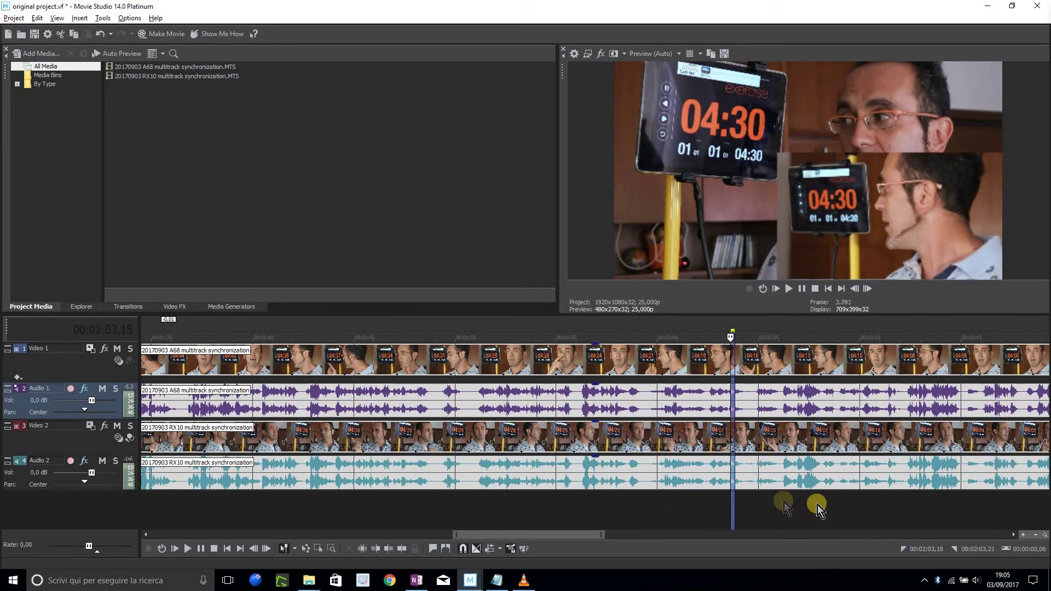
left_click(312, 500)
left_click_drag(520, 541, 482, 540)
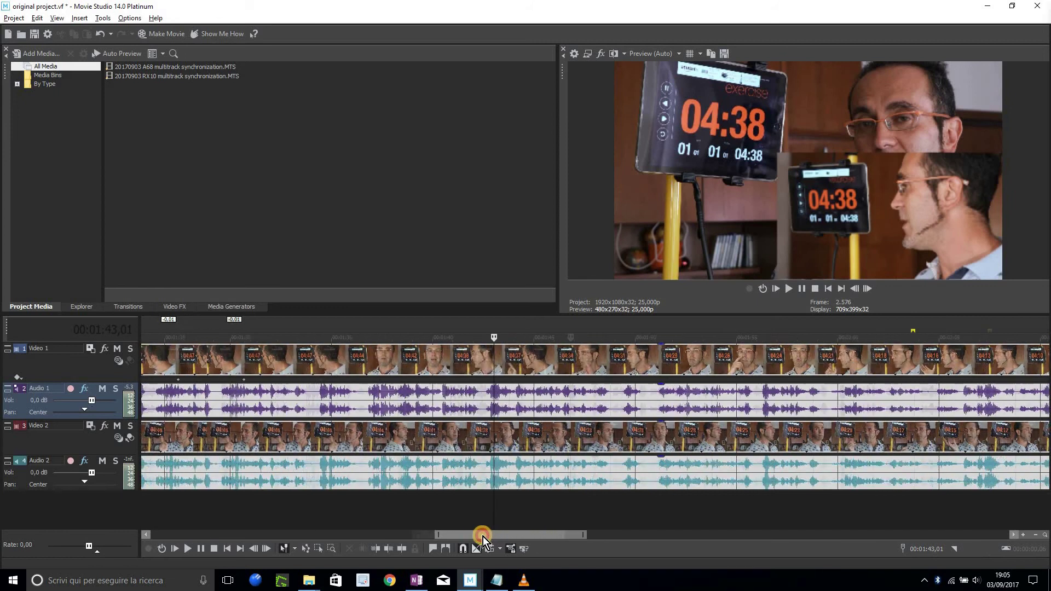
- Step frames around 1:32 until both timers read 04:51 at 00:01:30,15
left_click(502, 504)
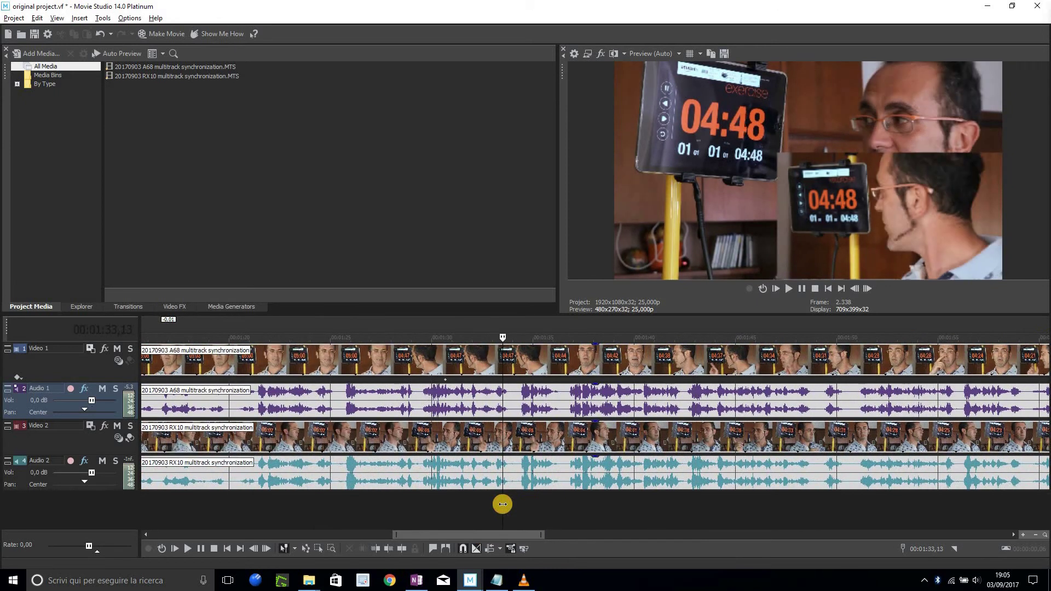
left_click(484, 505)
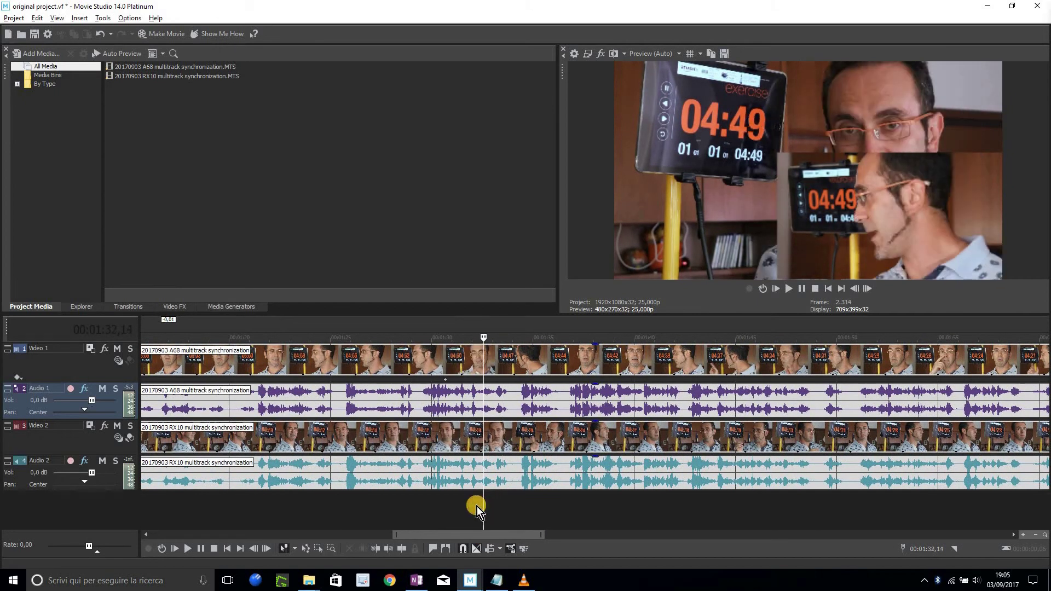
key("Left")
key("Left")
key("Left")
key("Left")
key("Left")
key("Left")
key("Left")
key("Left")
key("Left")
key("Left")
key("Left")
key("Left")
key("Left")
key("Left")
key("Left")
key("Left")
key("Left")
key("Left")
key("Left")
key("Left")
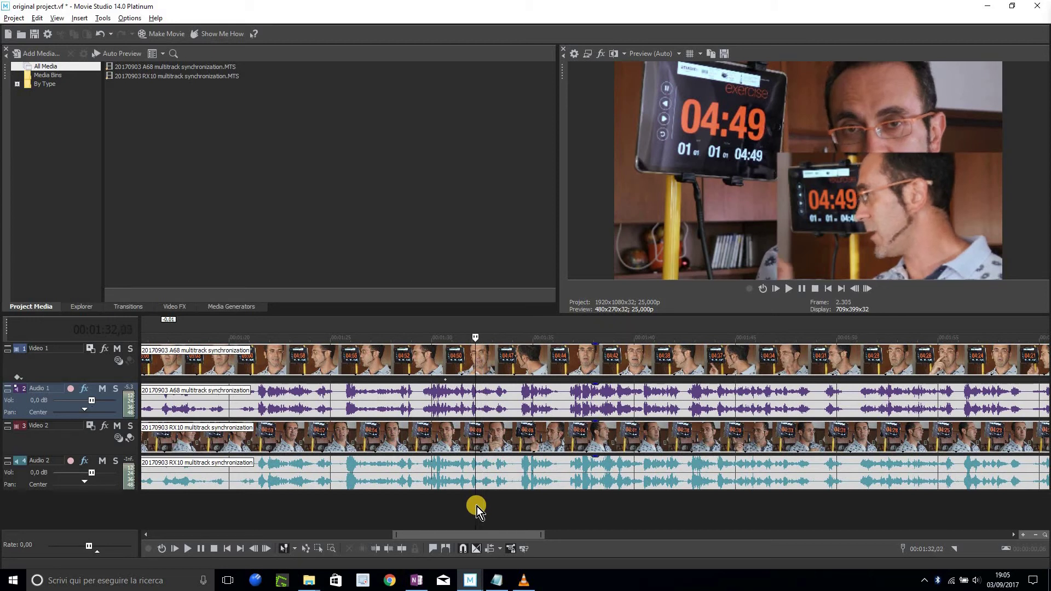
key("Left")
key("Left")
key("Left")
key("Left")
key("Left")
key("Left")
key("Left")
key("Left")
key("Left")
key("Left")
key("Left")
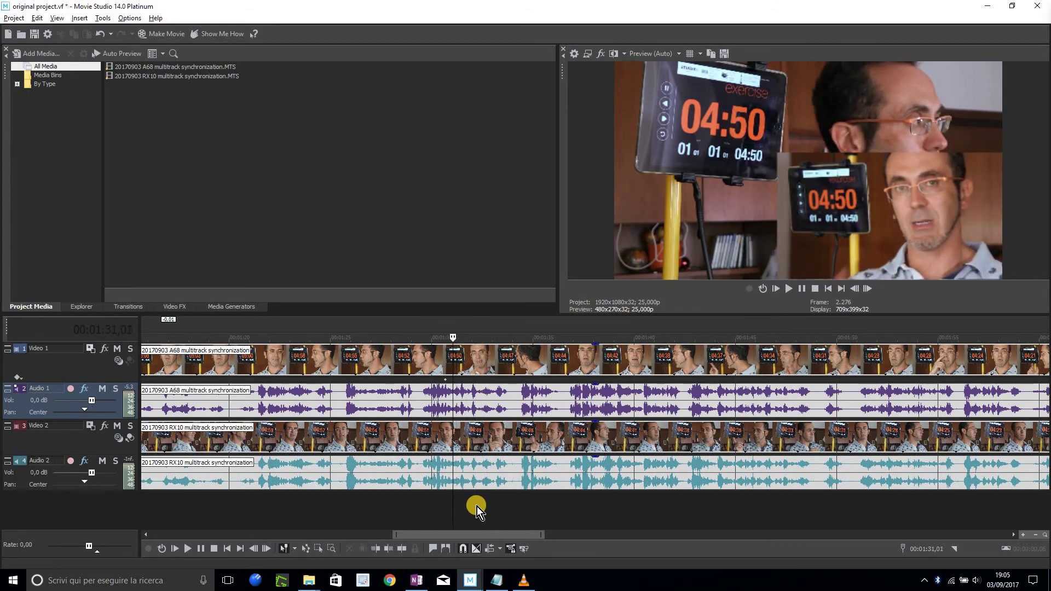
key("Left")
key("Left")
key("Left")
key("Left")
key("Left")
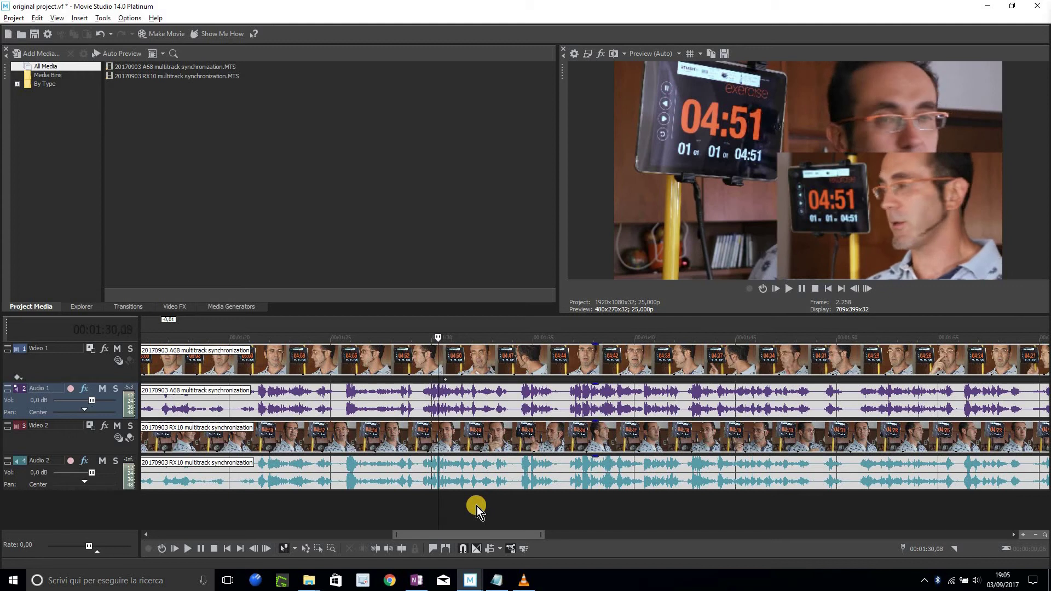
key("Right")
key("Right")
key("Right")
key("Right")
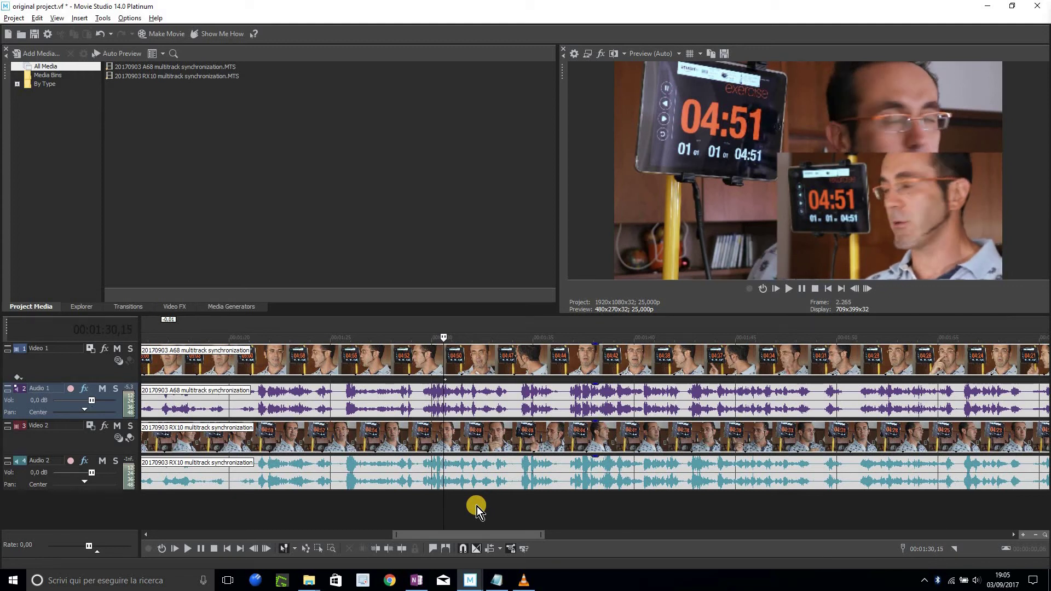